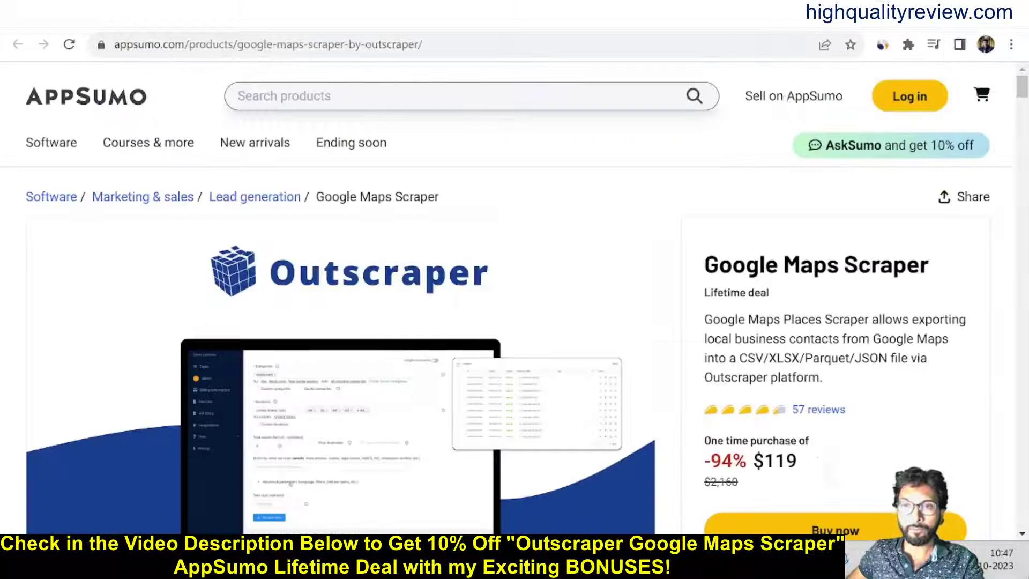
Examine the Google Maps Scraper deal's price, At-a-glance details and Overview on the AppSumo product page
left_click_drag(753, 461, 814, 472)
left_click(850, 472)
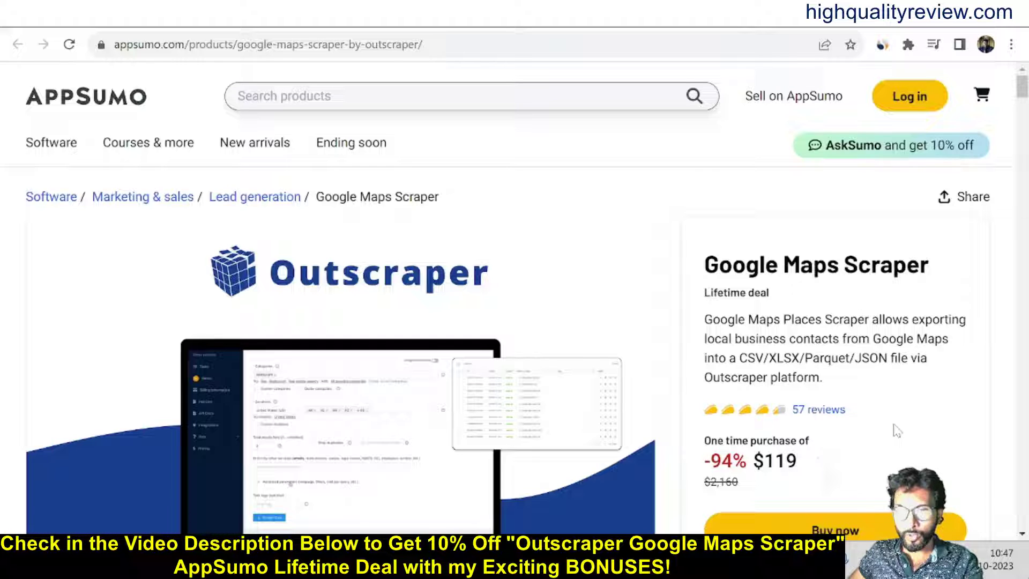
scroll(744, 412, "down", 5)
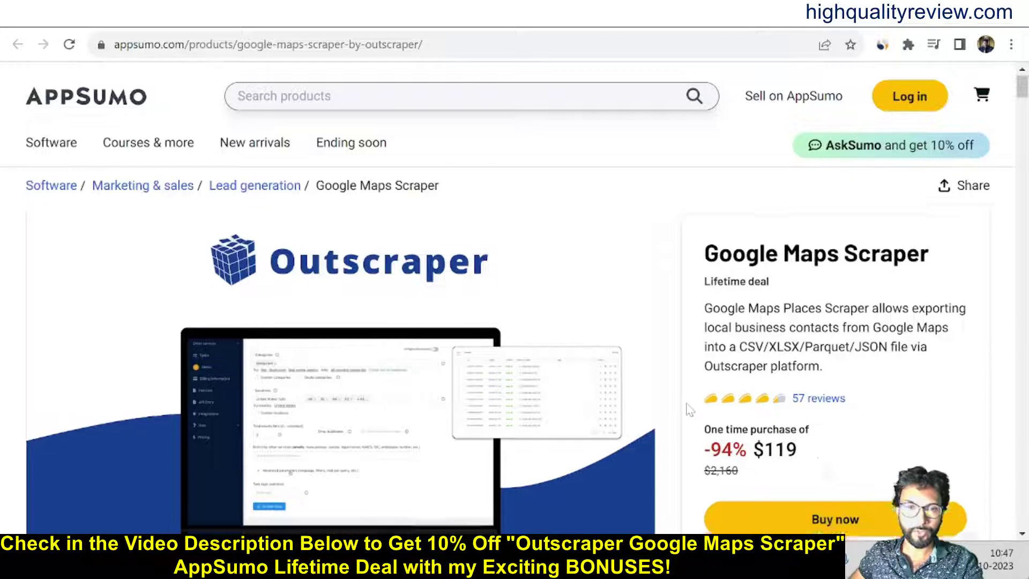
scroll(593, 403, "down", 6)
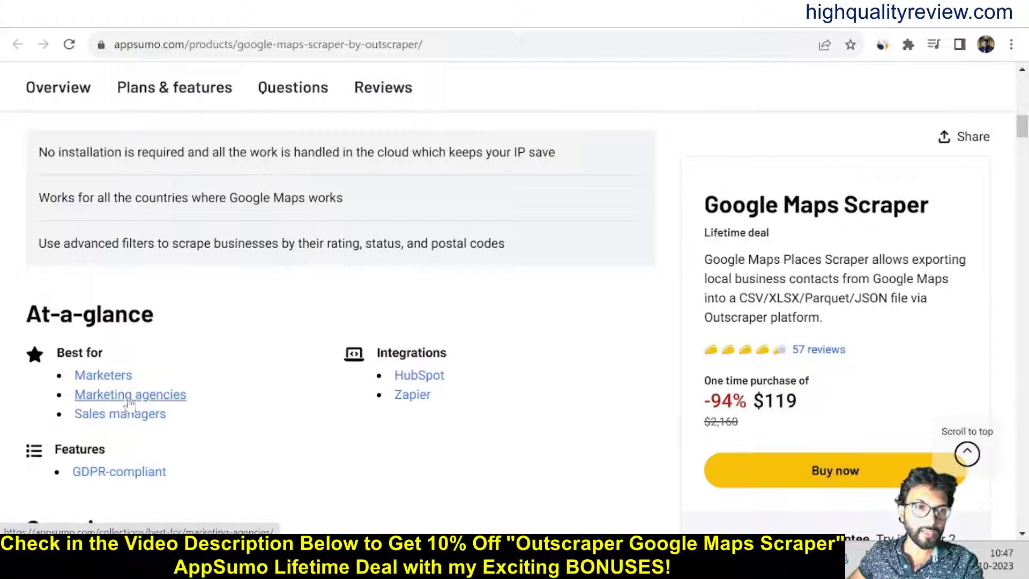
scroll(169, 402, "down", 1)
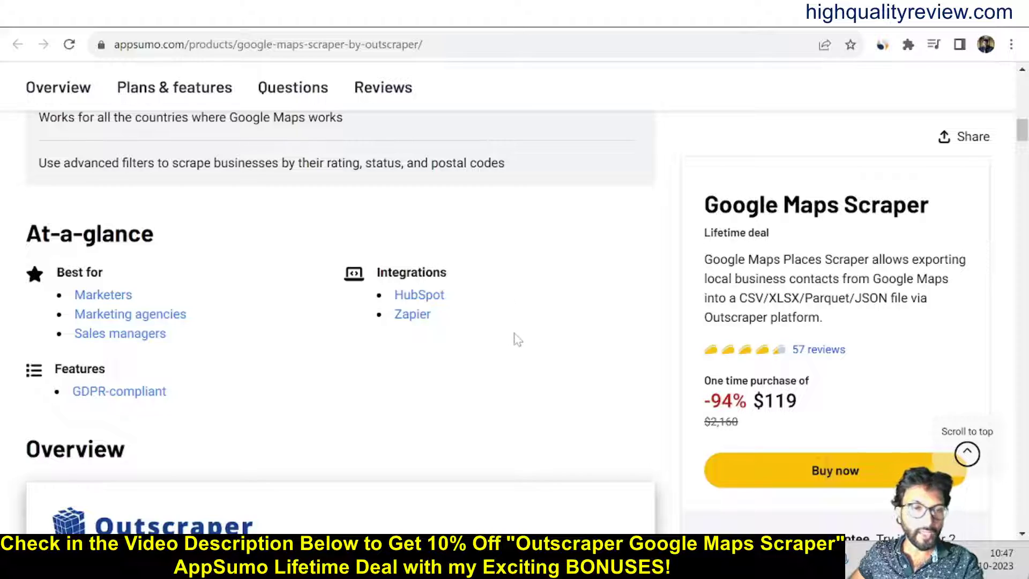
scroll(518, 339, "down", 20)
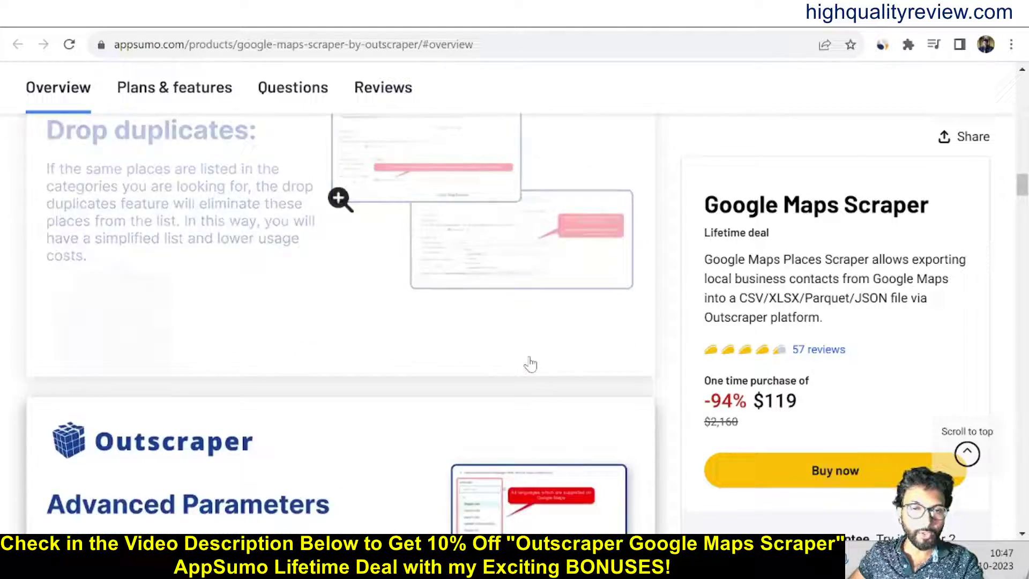
Review the deal terms, money-back guarantee and included plan features of the Google Maps Scraper deal
scroll(530, 364, "down", 15)
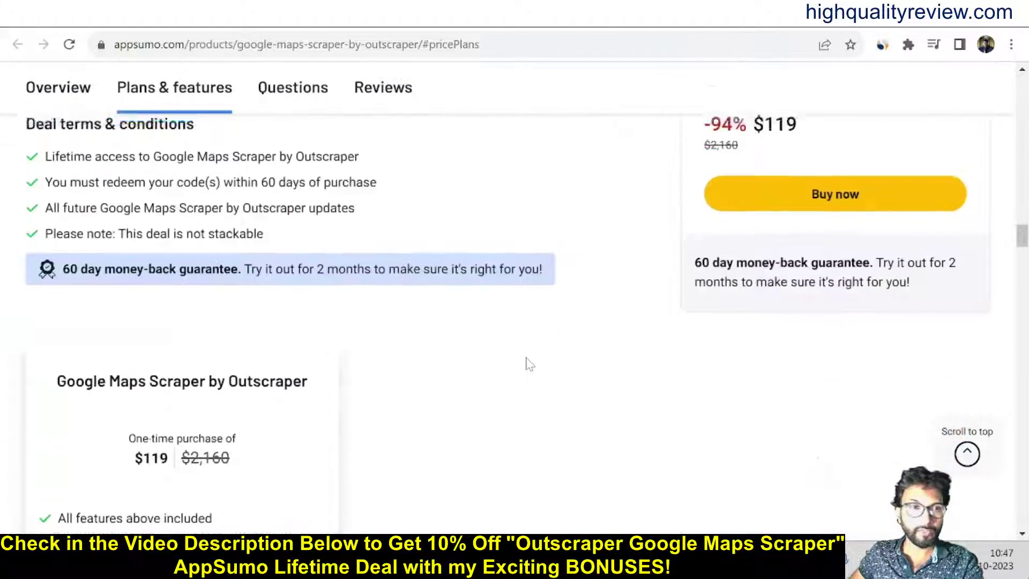
scroll(527, 364, "up", 3)
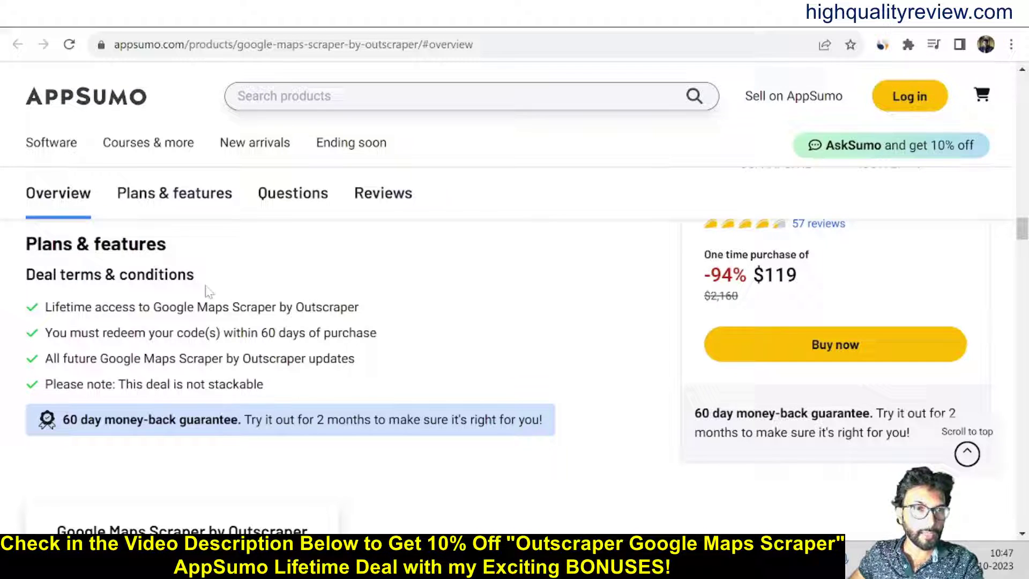
scroll(429, 345, "down", 7)
scroll(134, 368, "down", 2)
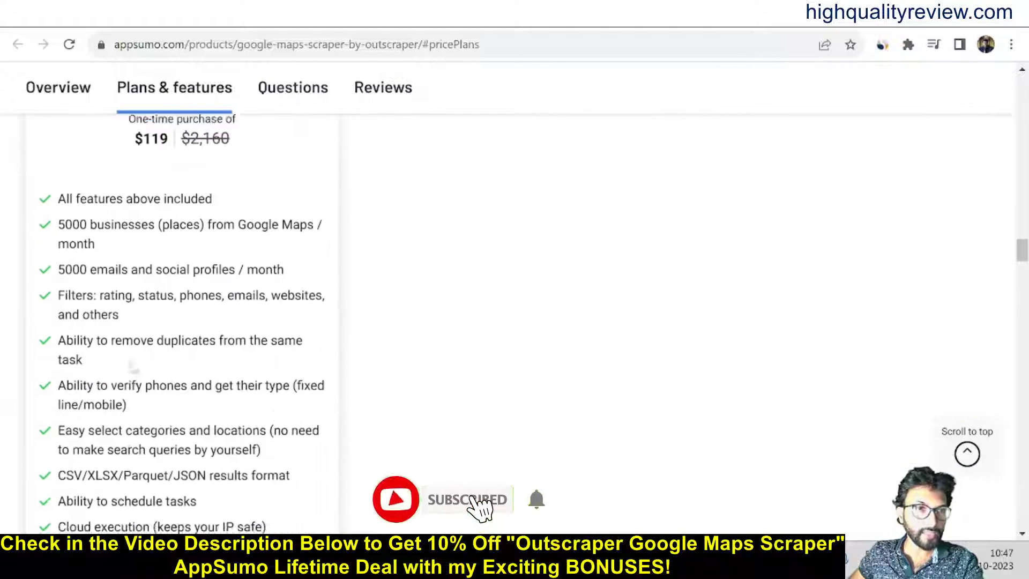
scroll(134, 367, "up", 6)
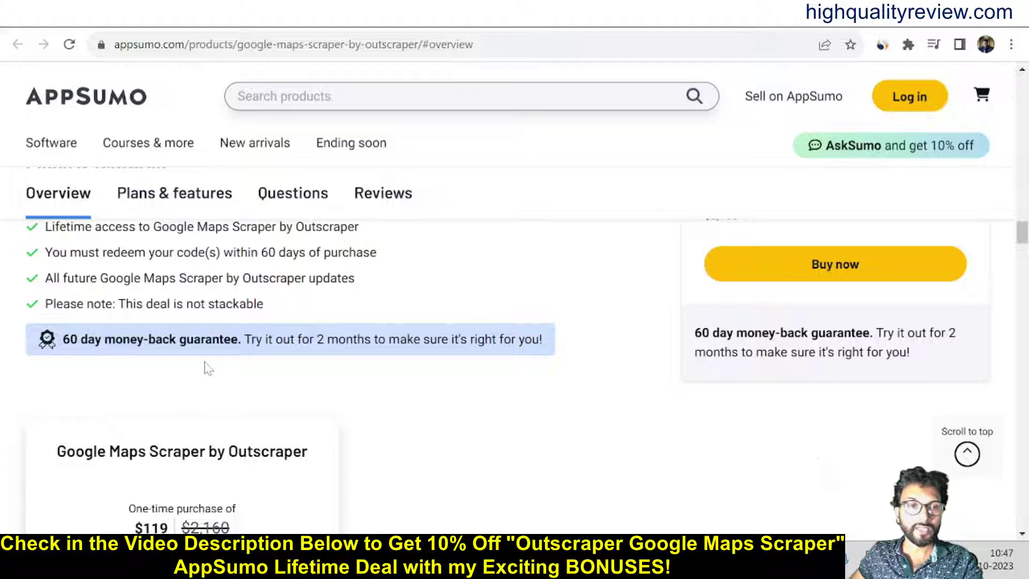
scroll(437, 305, "down", 10)
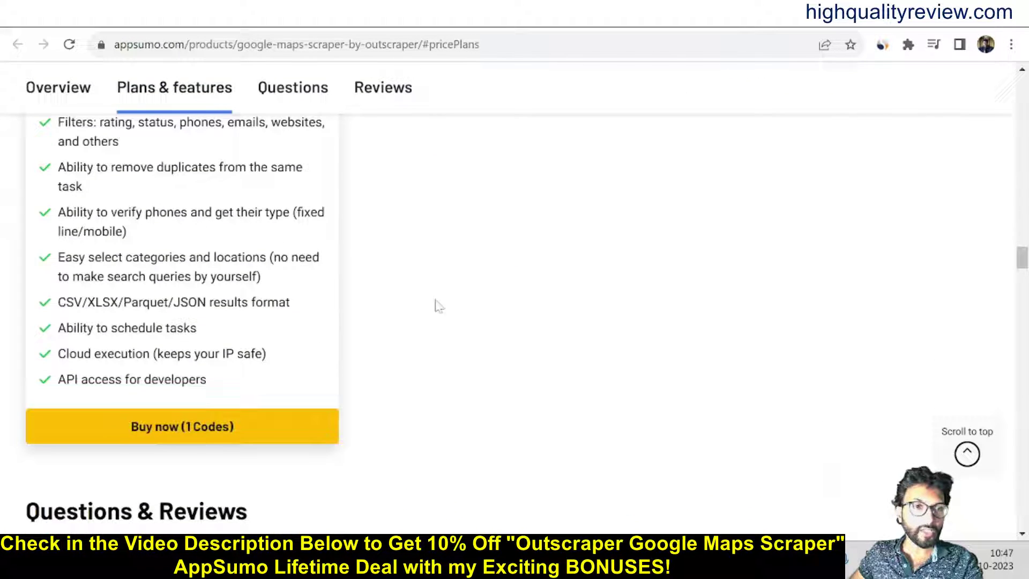
scroll(436, 305, "up", 3)
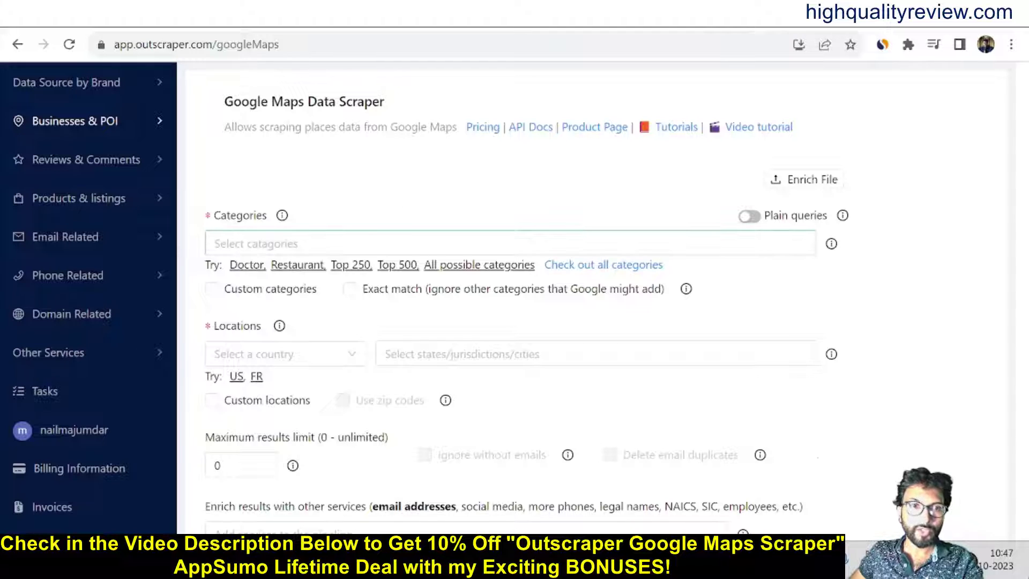
Browse the predefined business categories available in the Google Maps Data Scraper, then close the list without choosing one
left_click(342, 242)
scroll(332, 381, "down", 4)
scroll(332, 375, "down", 15)
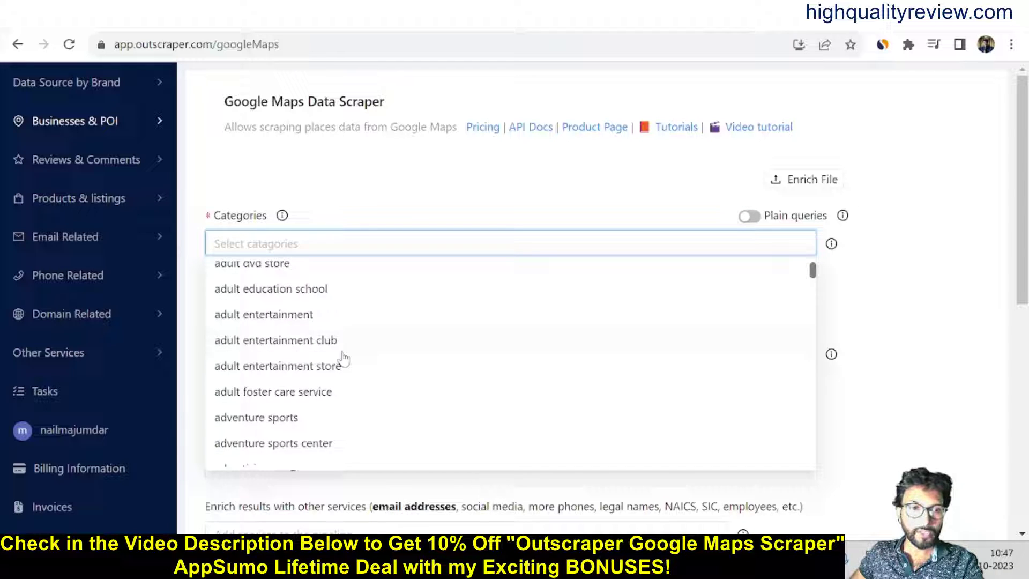
scroll(333, 356, "down", 15)
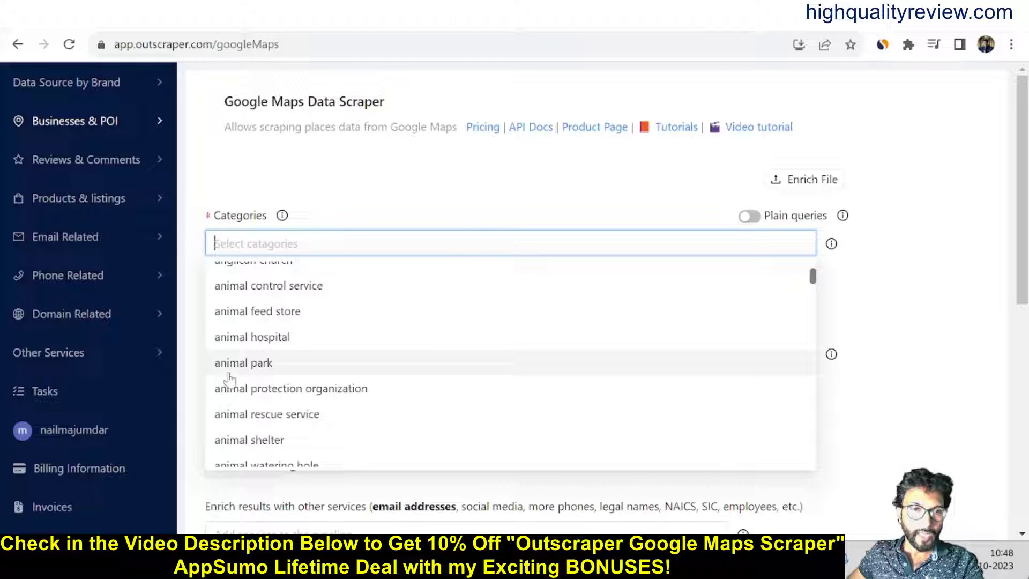
scroll(241, 380, "up", 5)
scroll(339, 388, "down", 12)
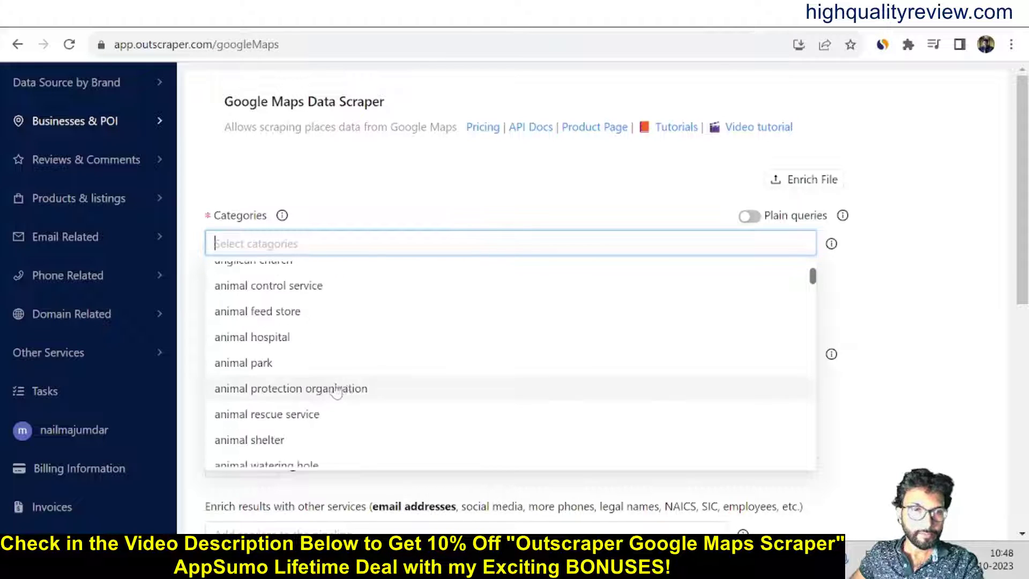
scroll(432, 413, "down", 15)
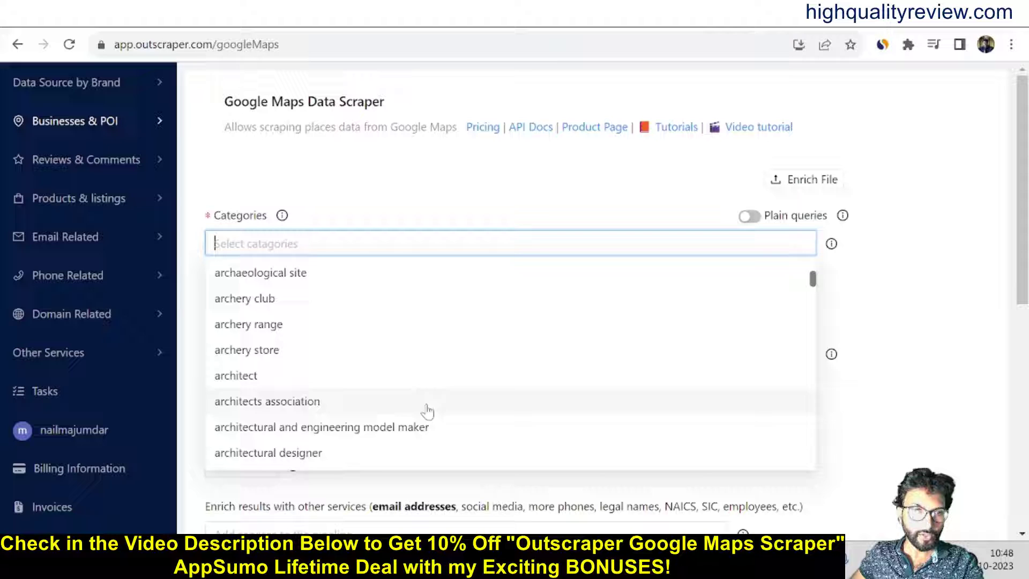
scroll(418, 408, "down", 15)
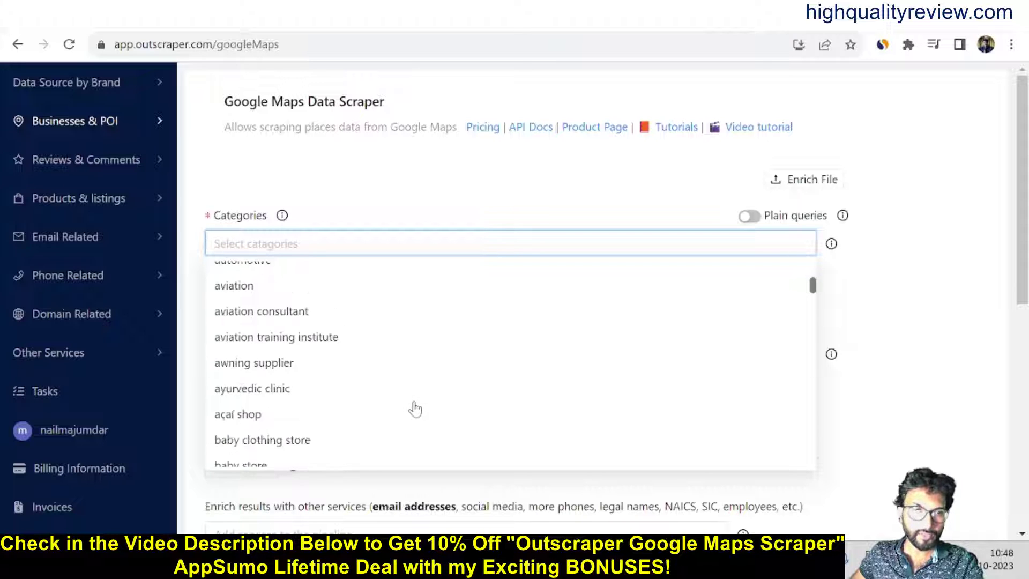
scroll(378, 415, "down", 4)
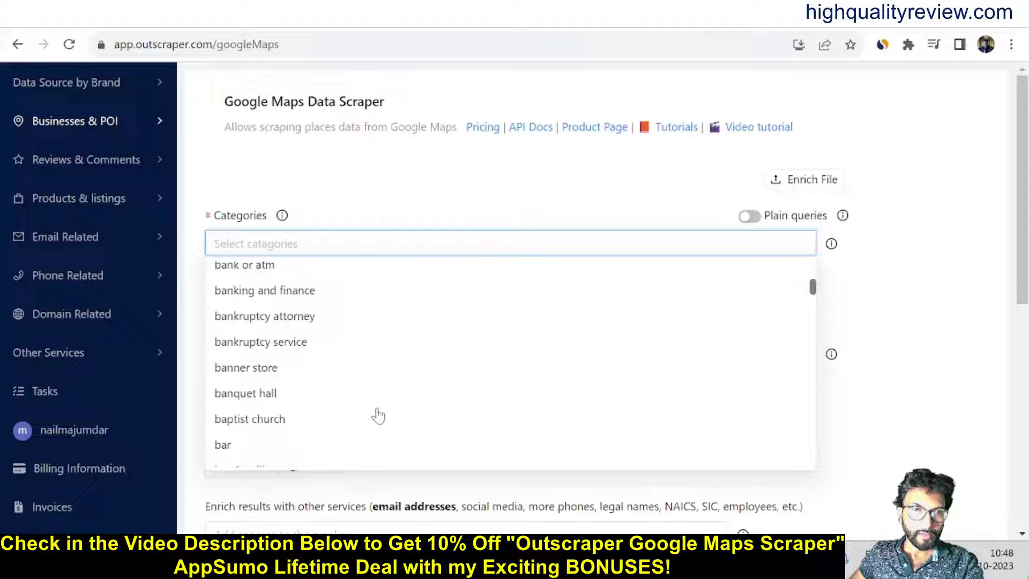
scroll(365, 412, "down", 3)
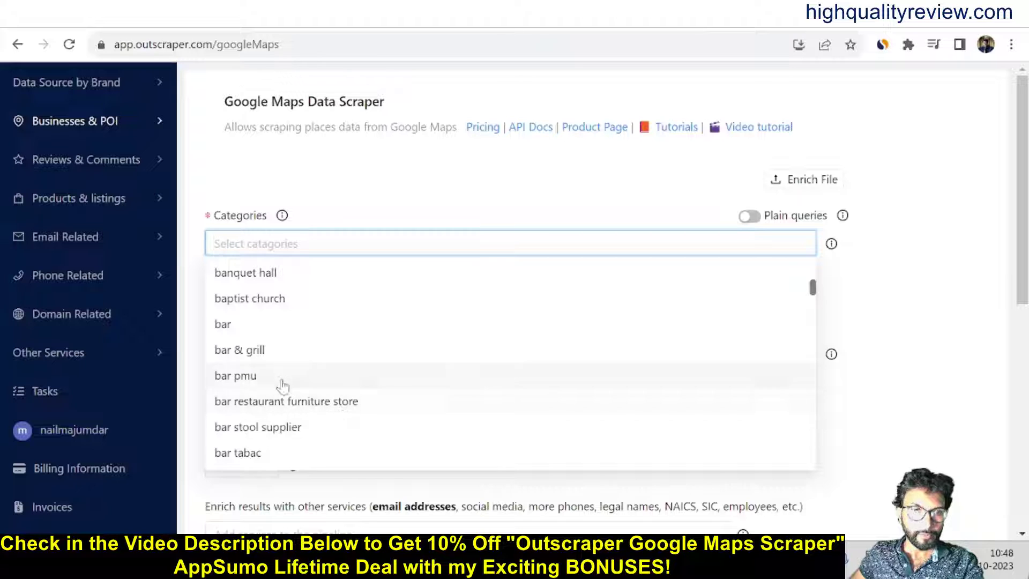
scroll(345, 372, "down", 3)
scroll(344, 372, "down", 5)
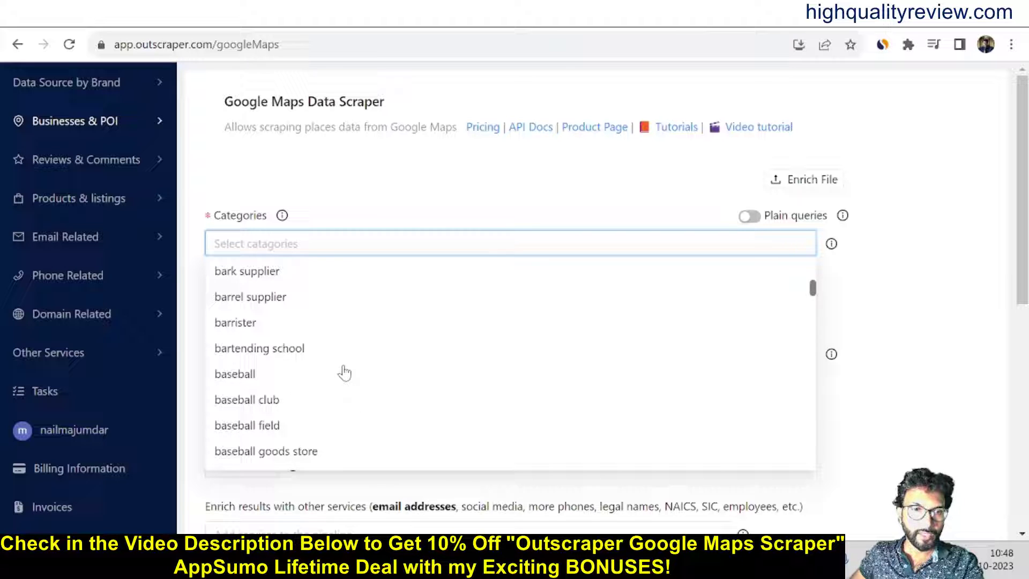
scroll(427, 399, "down", 10)
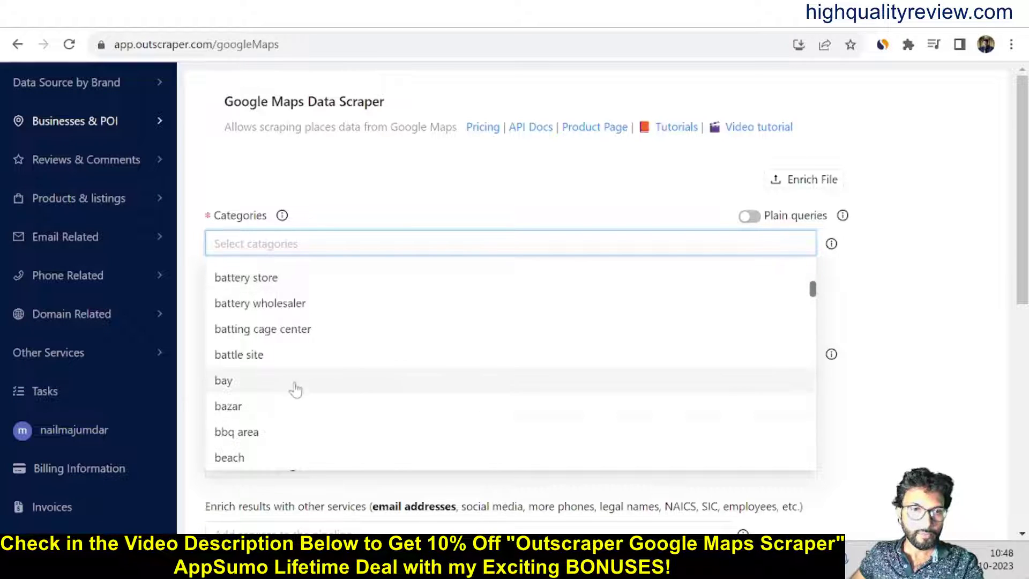
scroll(354, 440, "down", 3)
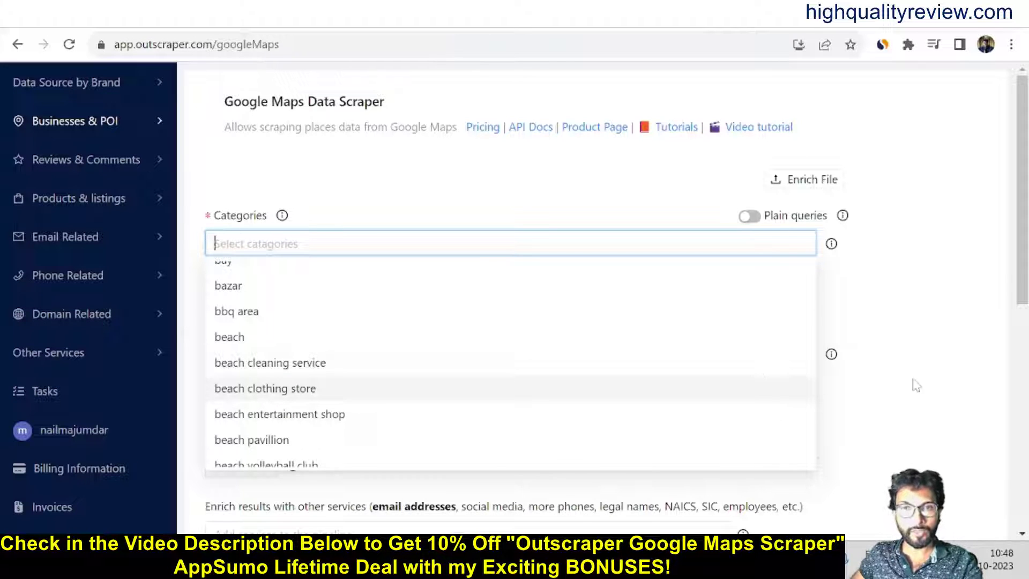
left_click(947, 339)
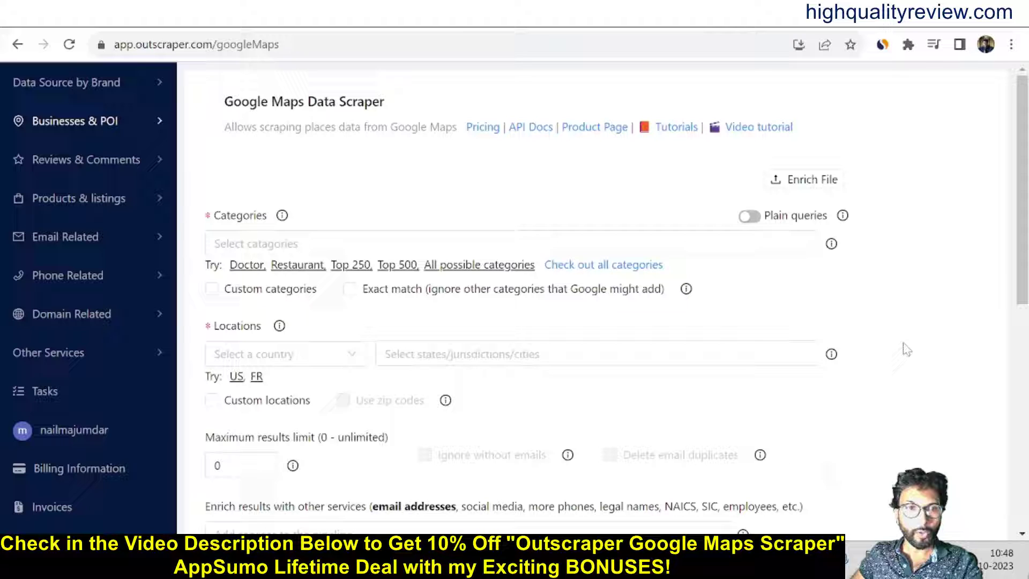
left_click(212, 291)
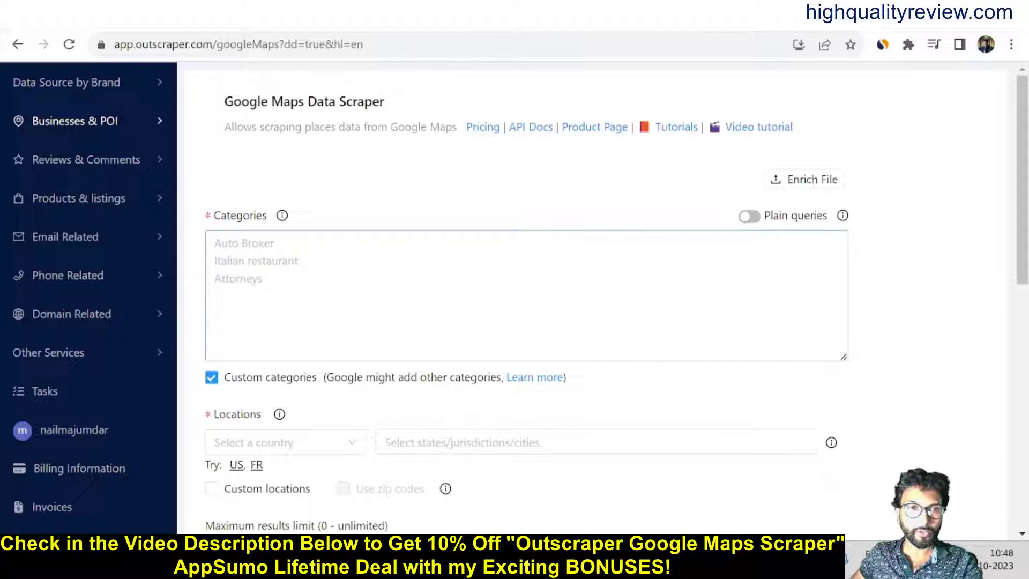
left_click(214, 291)
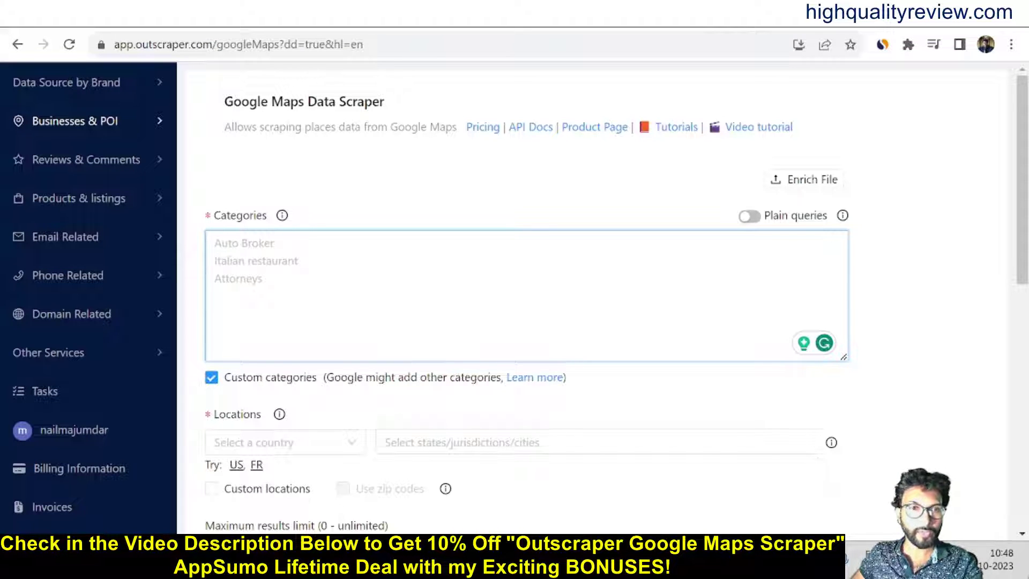
left_click(211, 377)
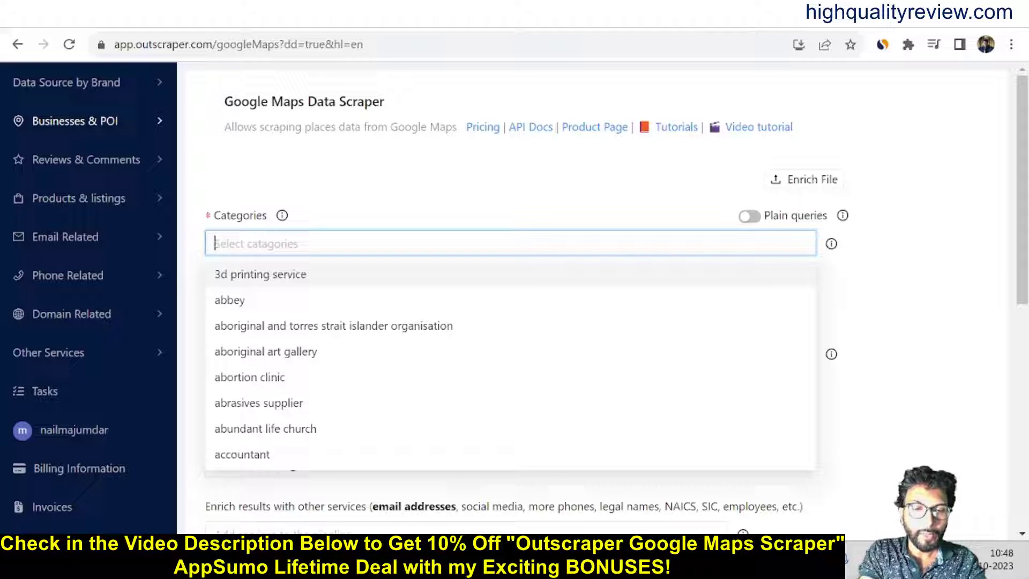
Add "plumbers" as the scraping category and close the category list
type("plumb")
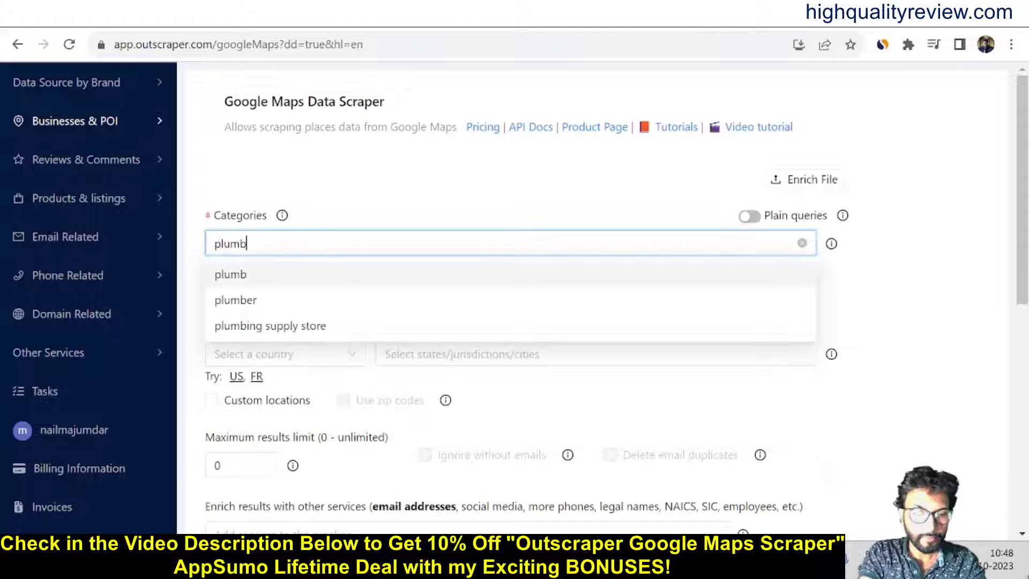
type("ers")
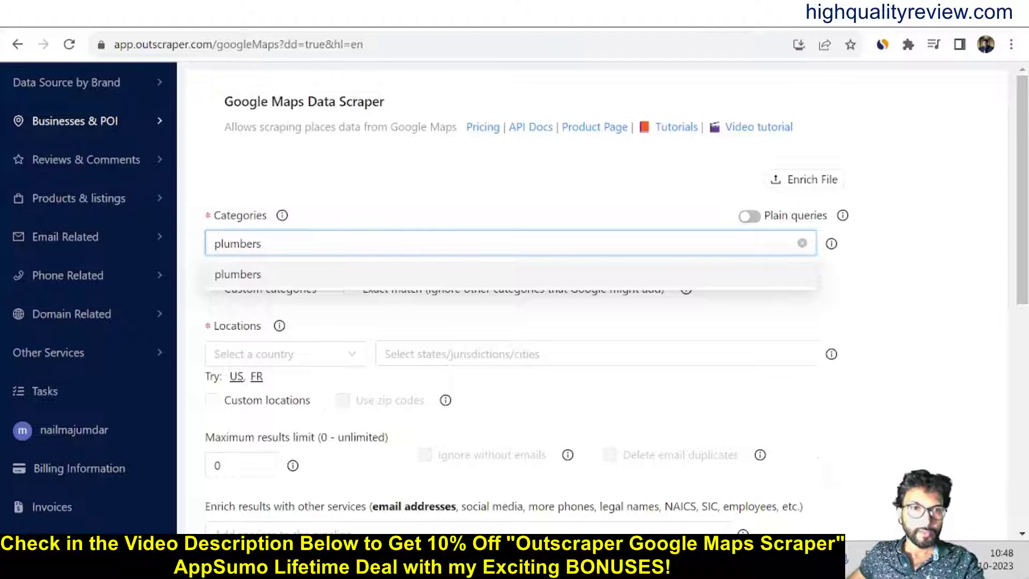
left_click(242, 278)
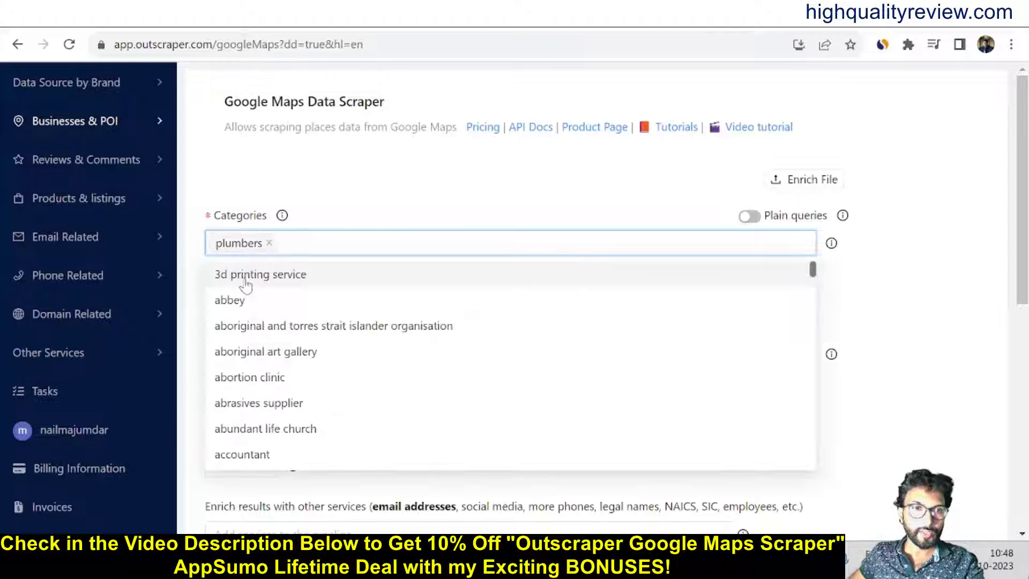
left_click(414, 188)
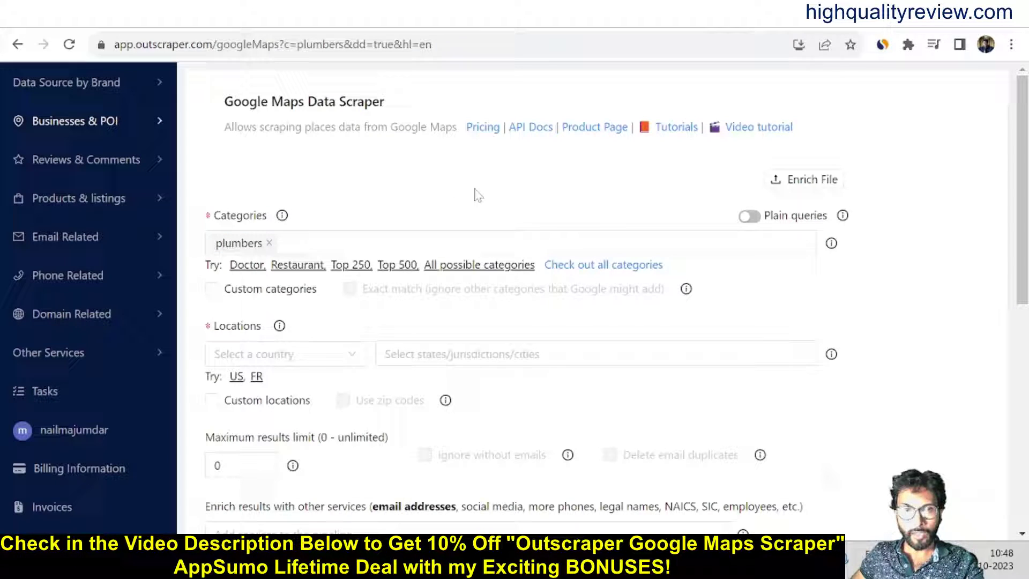
Try plain queries with "Plumbers, New York, USA" and "Salon, New York, USA", and switch back to category-based input
left_click(748, 217)
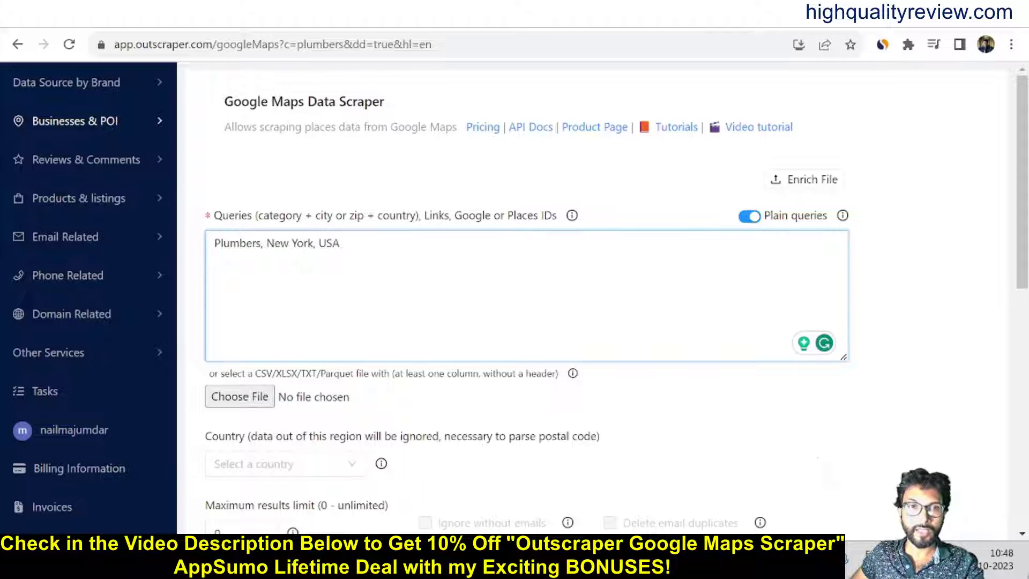
left_click(339, 243)
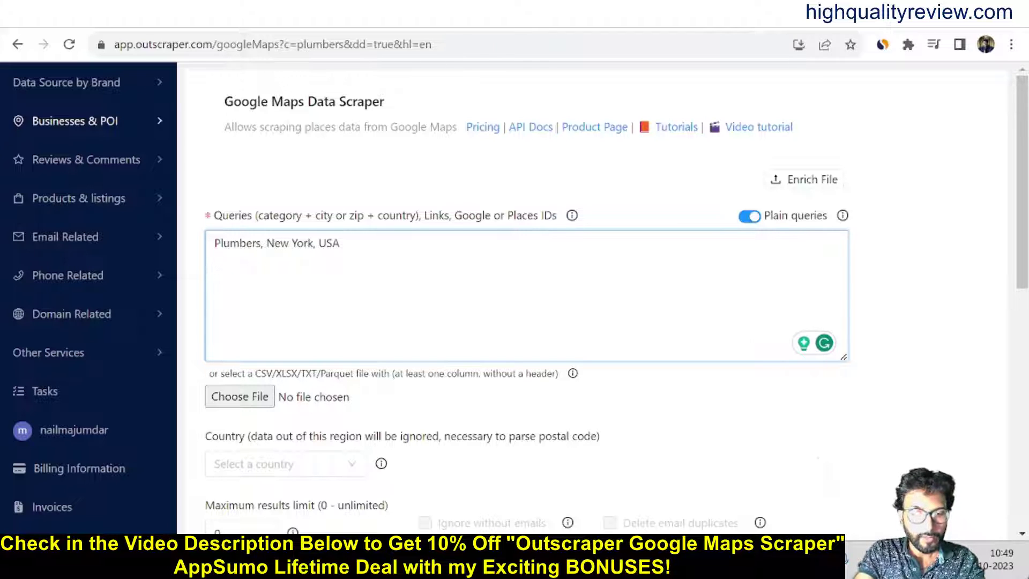
type("Salon")
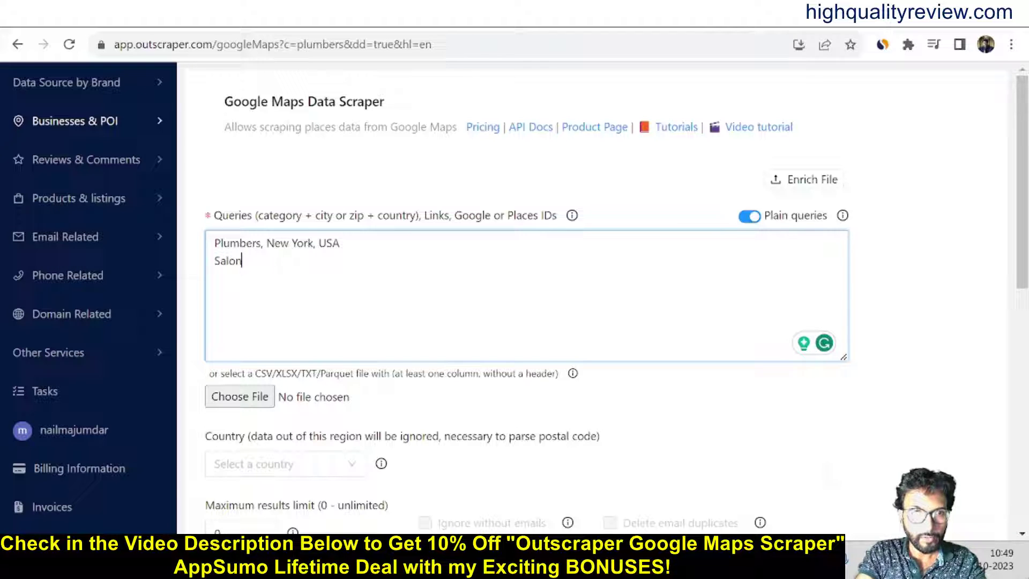
type(", ")
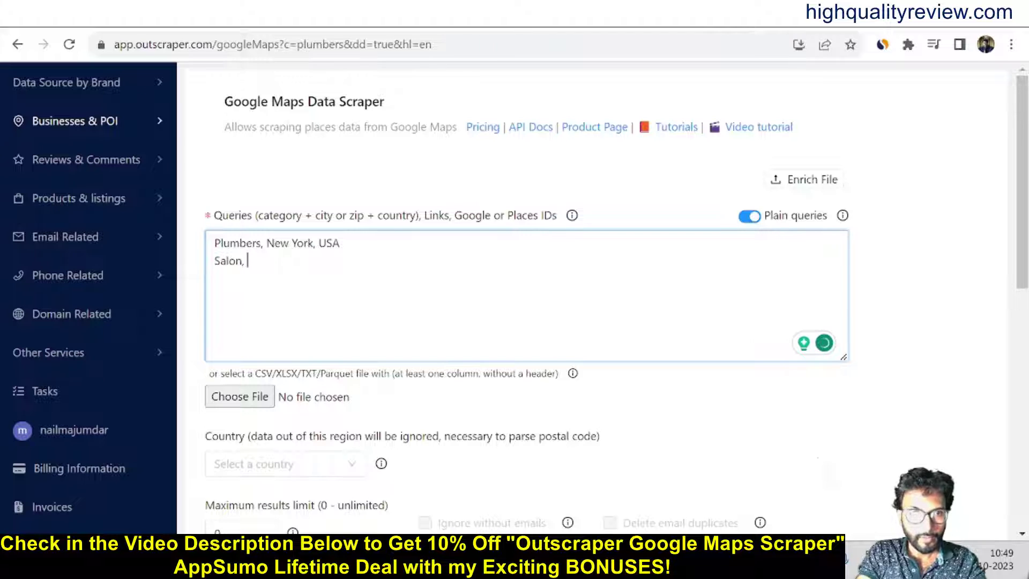
type("New")
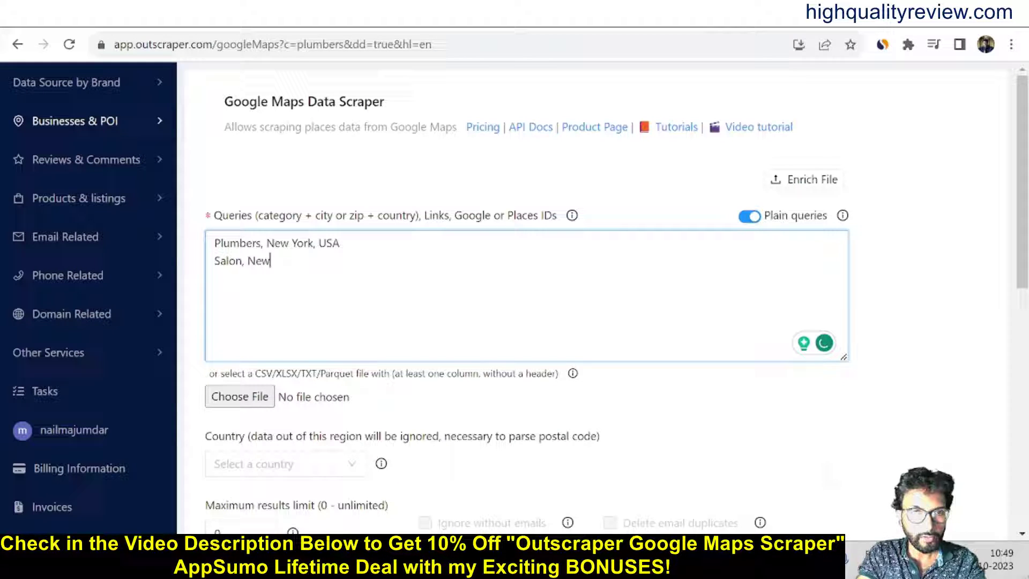
type(" Y")
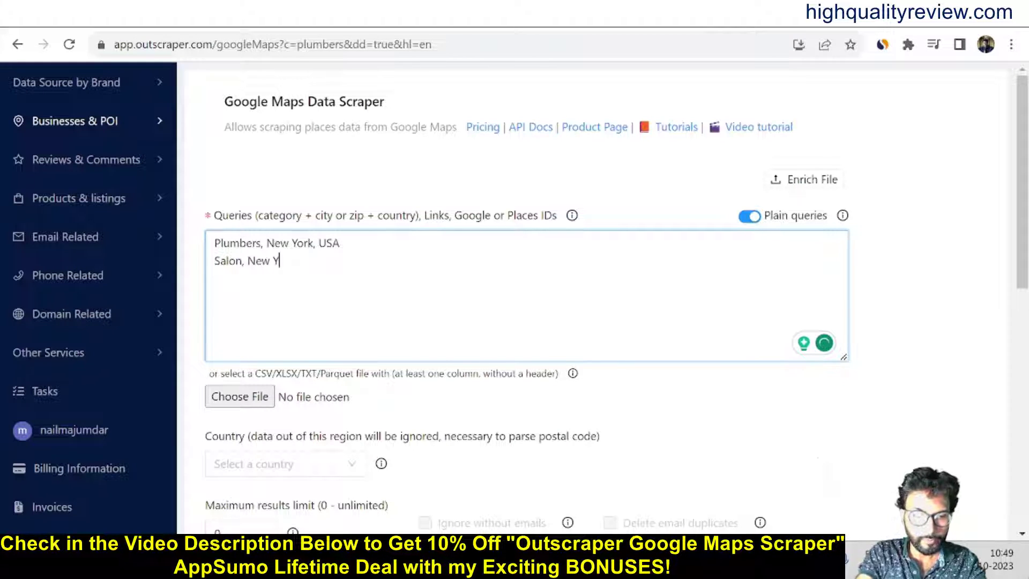
type("ork")
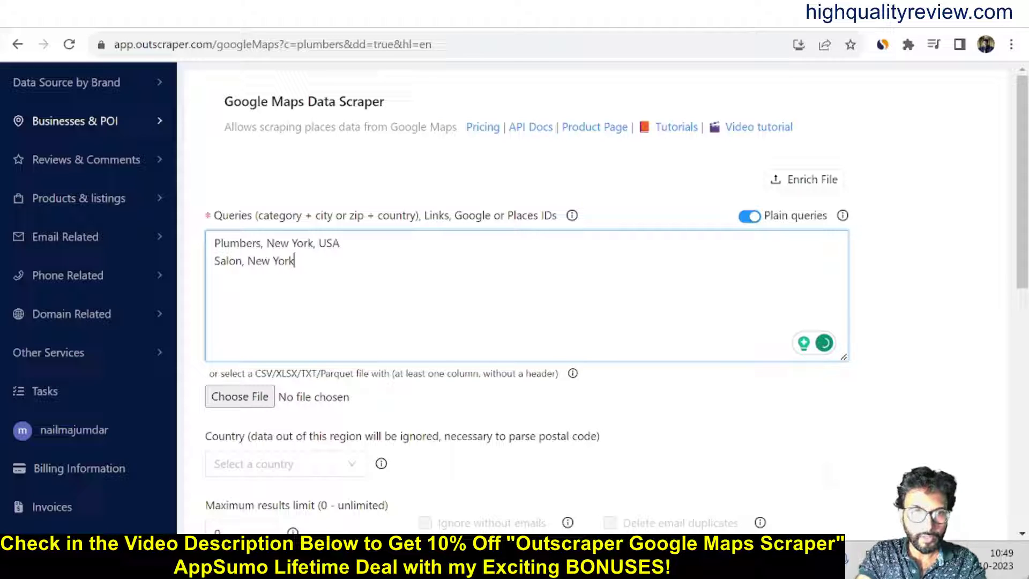
type(", USA")
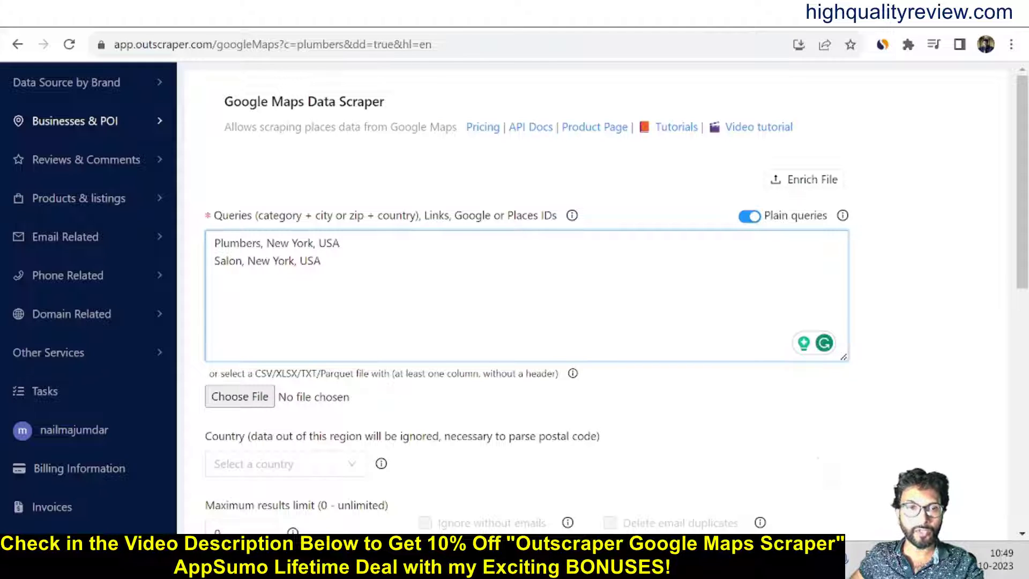
left_click(750, 216)
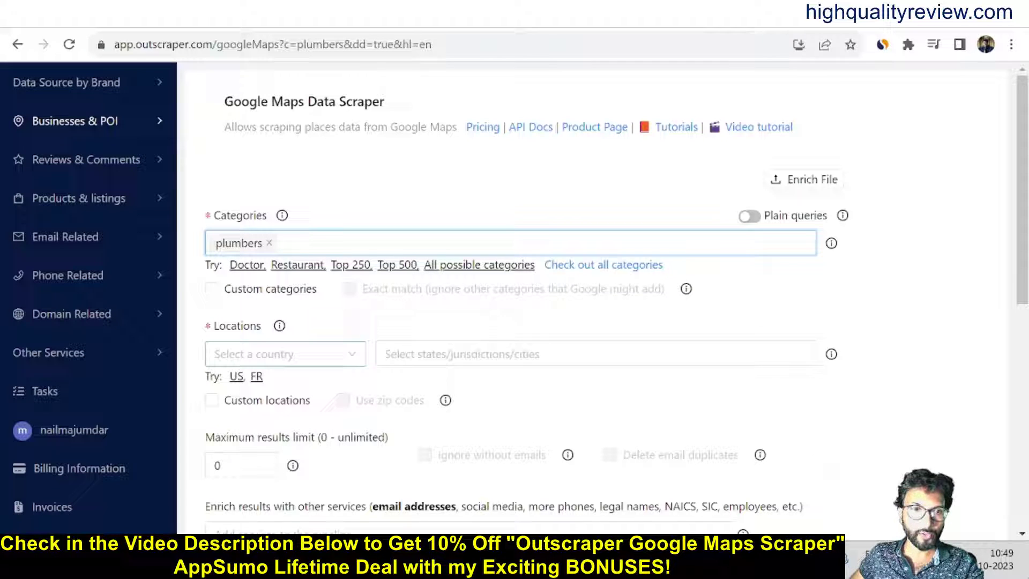
Set the scraping location's country to United States (US) and check the custom locations option, leaving it disabled
left_click(284, 354)
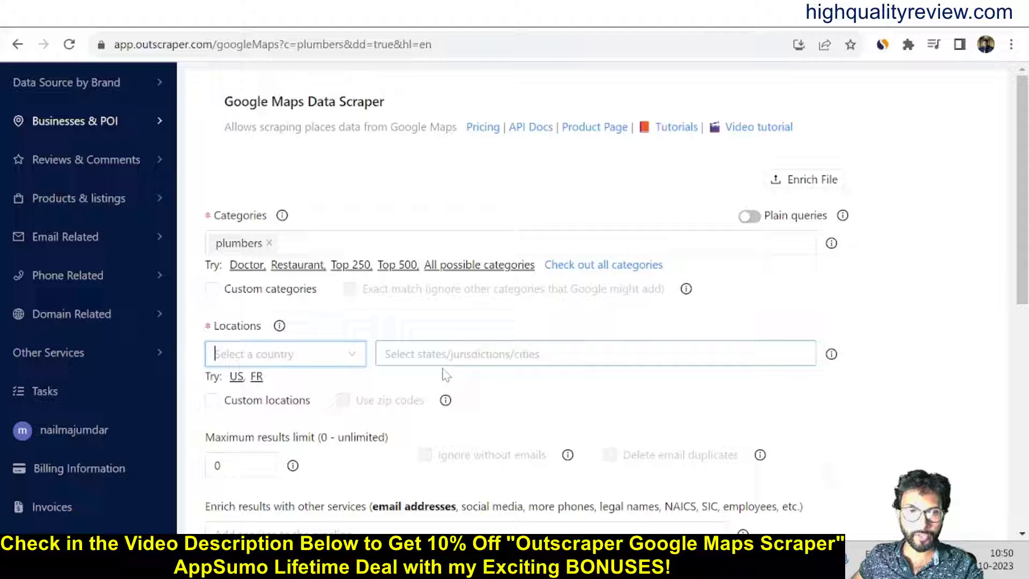
key("Down")
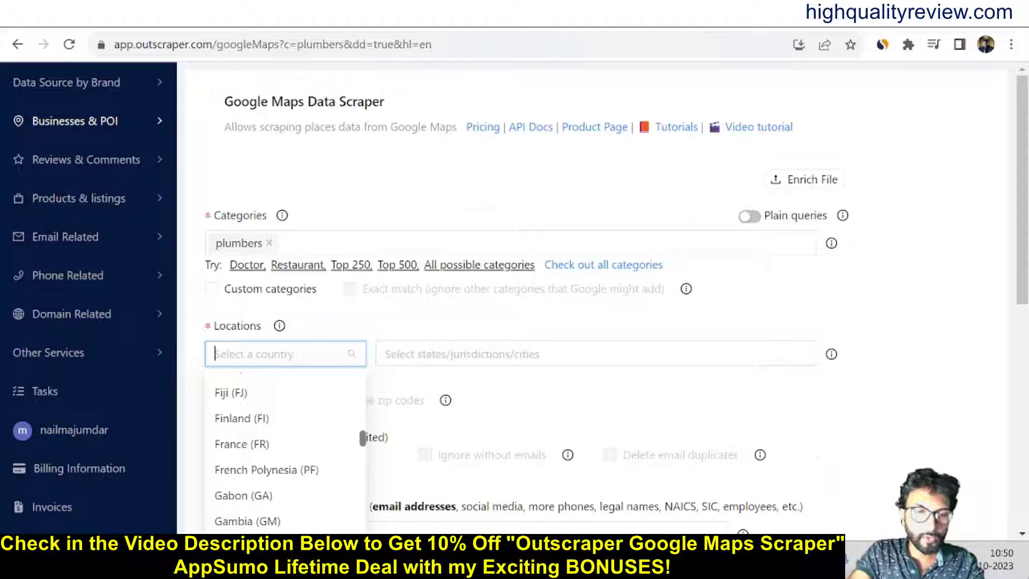
type("us")
scroll(299, 384, "down", 5)
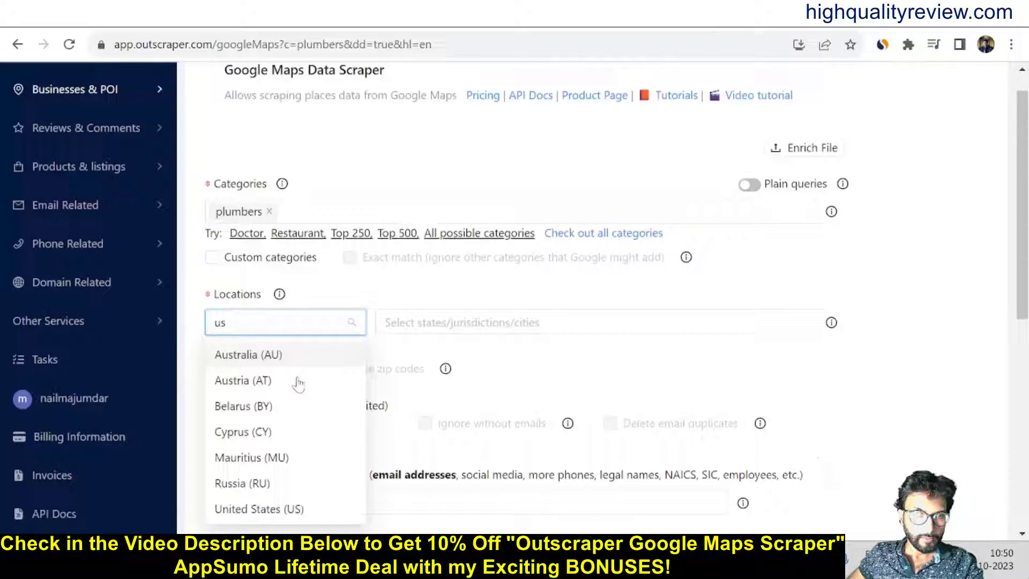
left_click(263, 302)
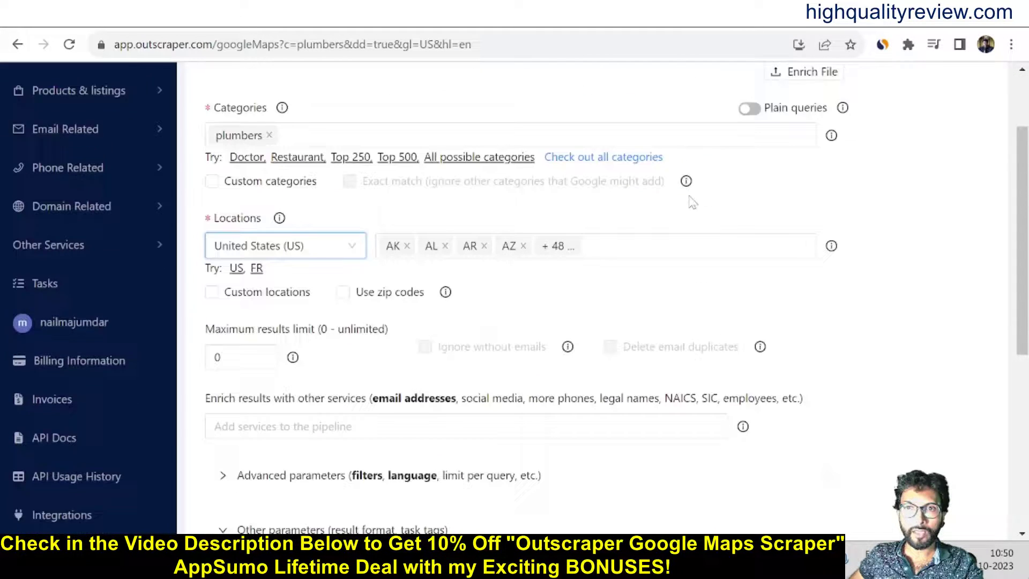
scroll(691, 202, "up", 1)
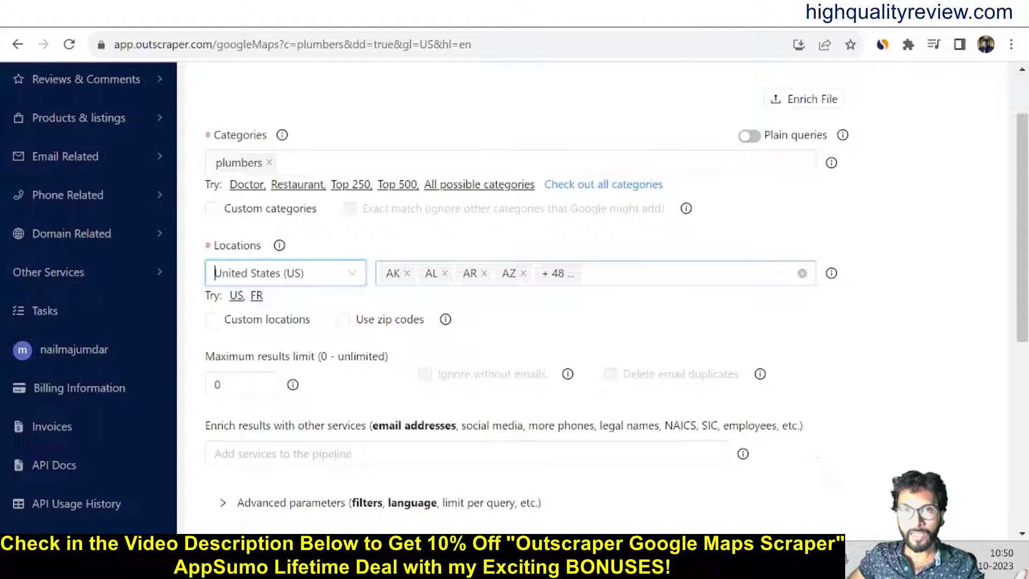
left_click(211, 320)
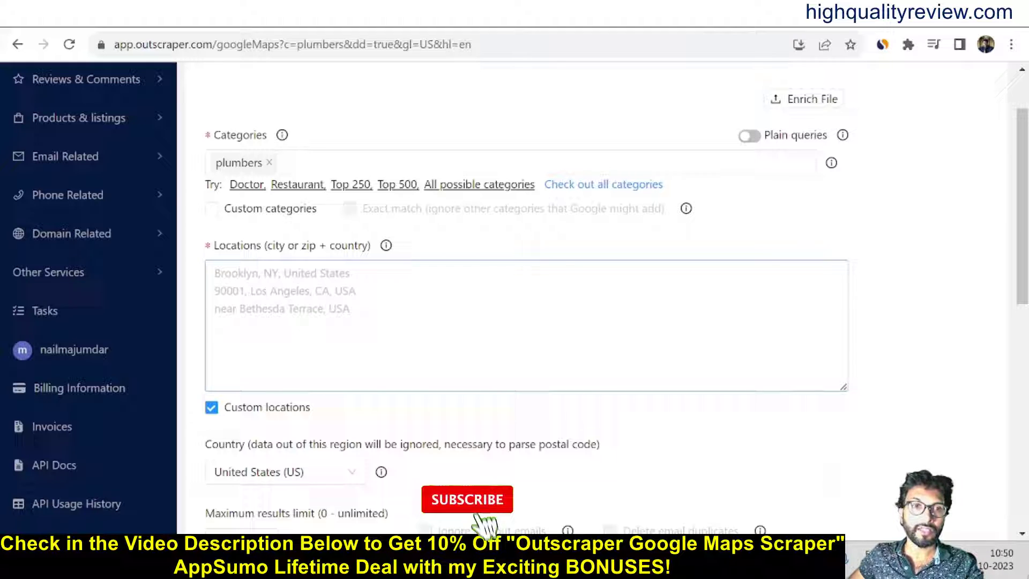
left_click(211, 408)
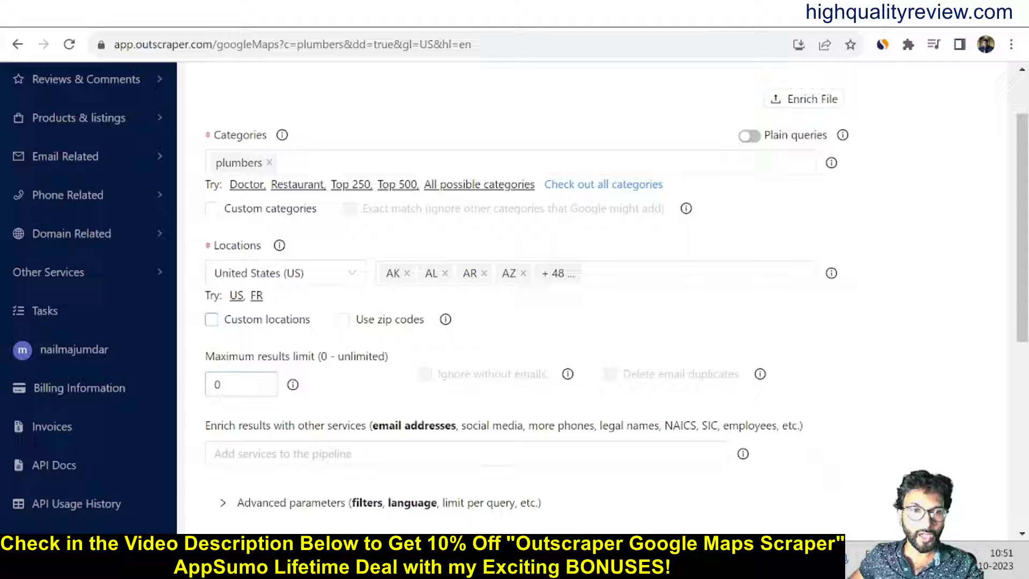
Set the maximum results limit to 50
double_click(207, 387)
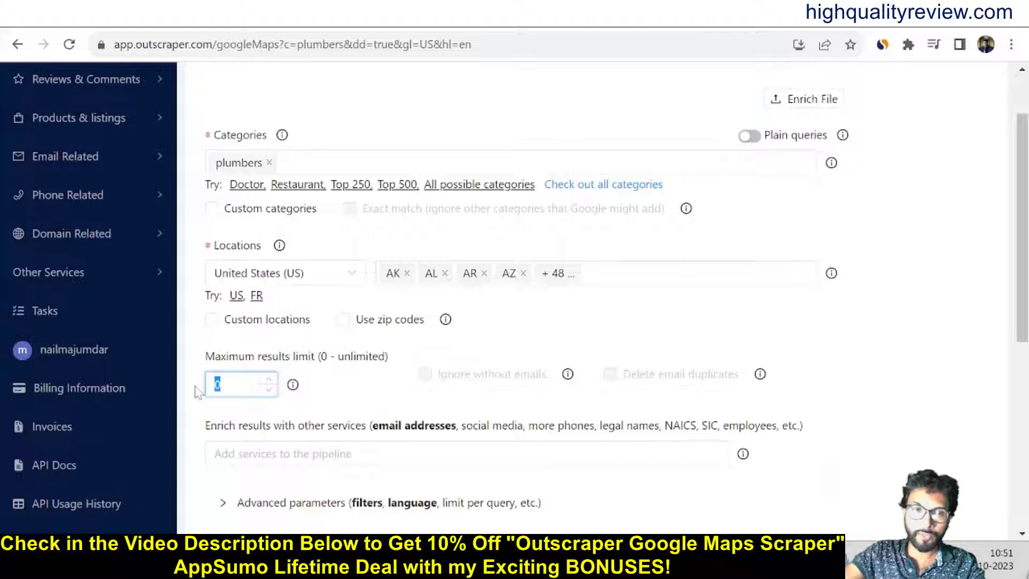
type("50")
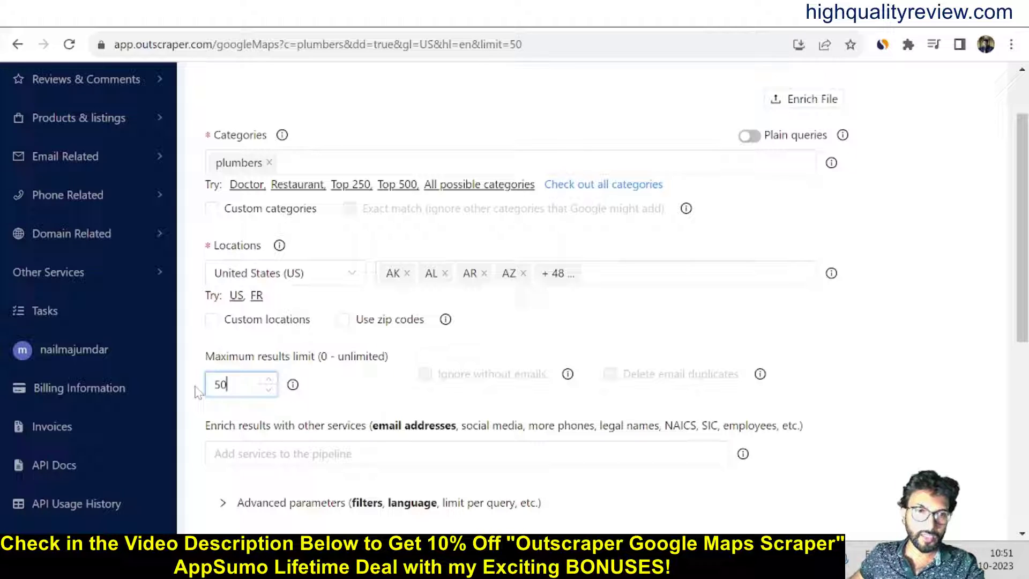
left_click(903, 370)
Add the Emails & Contacts Scraper as an enrichment service for the results
scroll(916, 395, "down", 1)
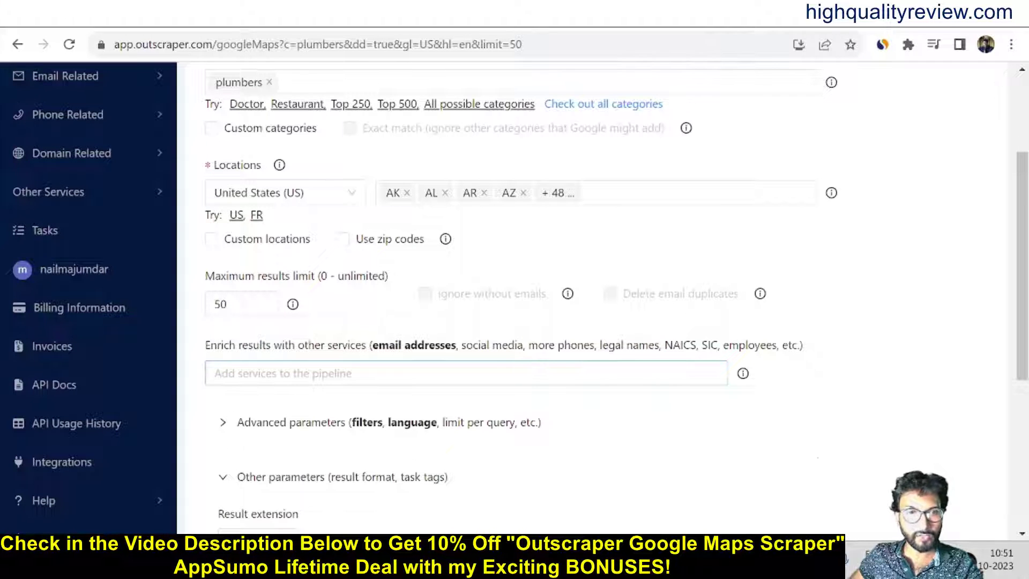
left_click(246, 374)
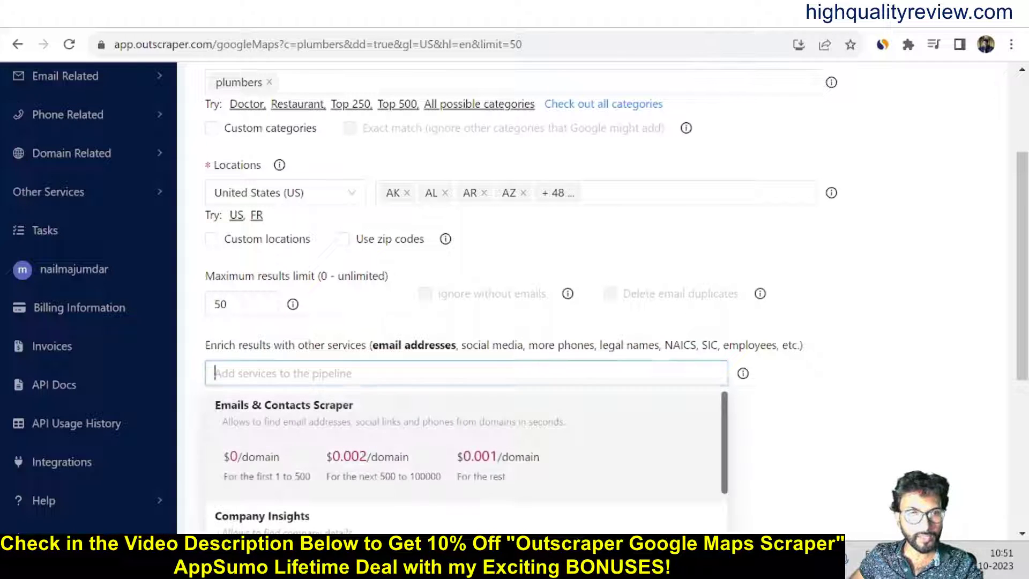
left_click(248, 427)
left_click(918, 395)
Review the advanced and other parameters, and submit and confirm the plumbers scraping task
scroll(920, 399, "down", 1)
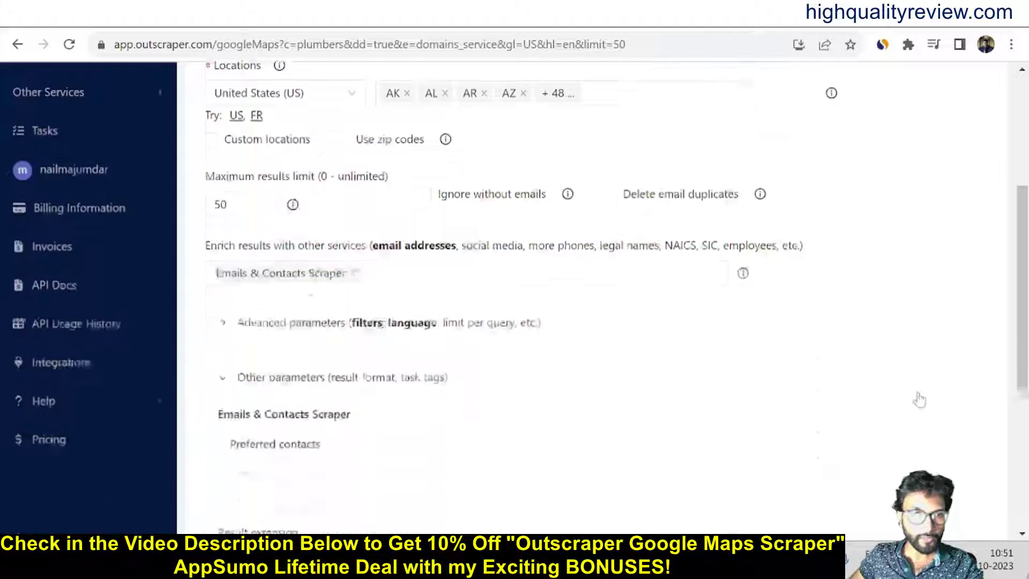
scroll(919, 399, "down", 2)
left_click(259, 182)
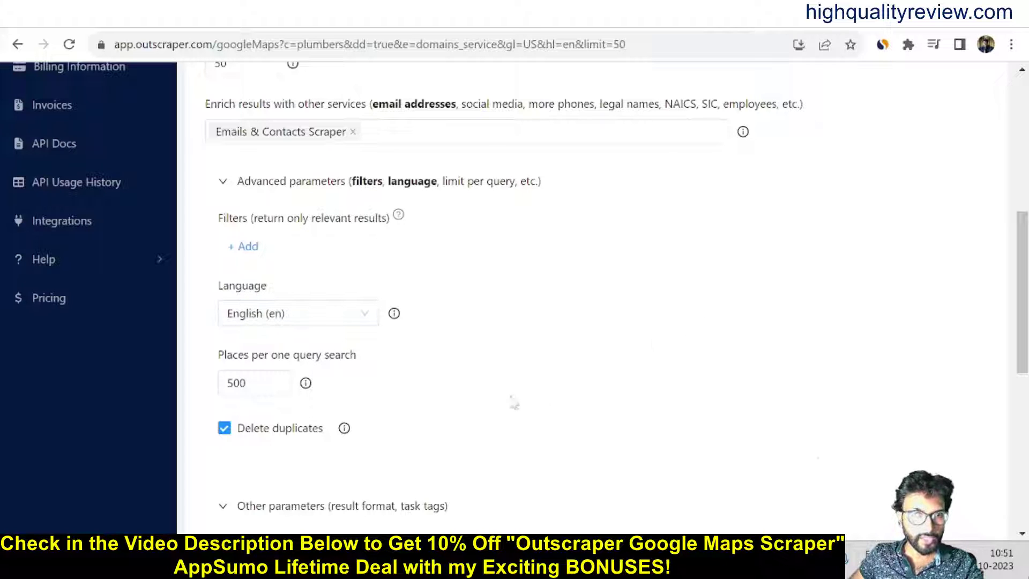
scroll(804, 343, "down", 3)
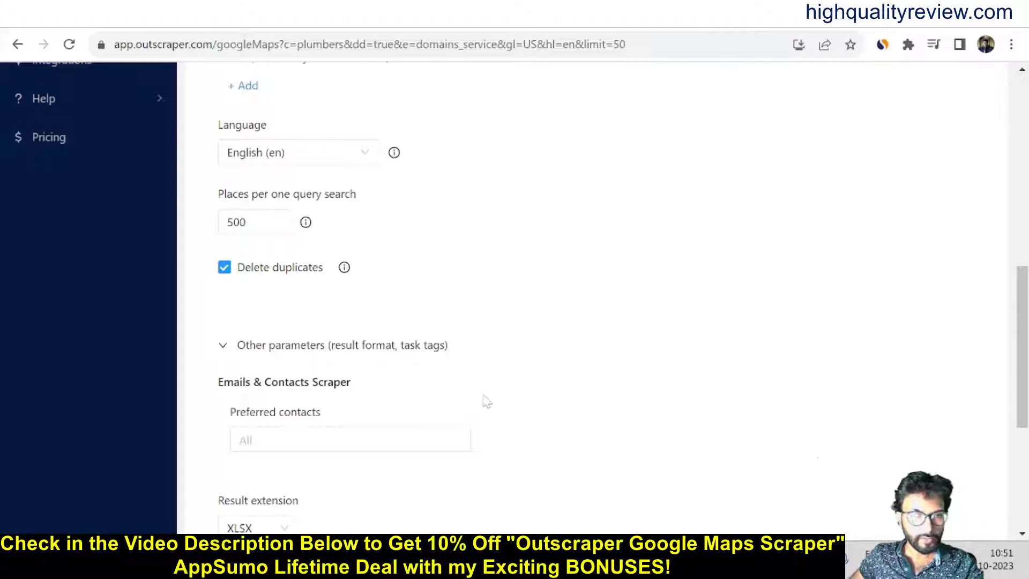
scroll(602, 386, "down", 3)
scroll(600, 385, "down", 3)
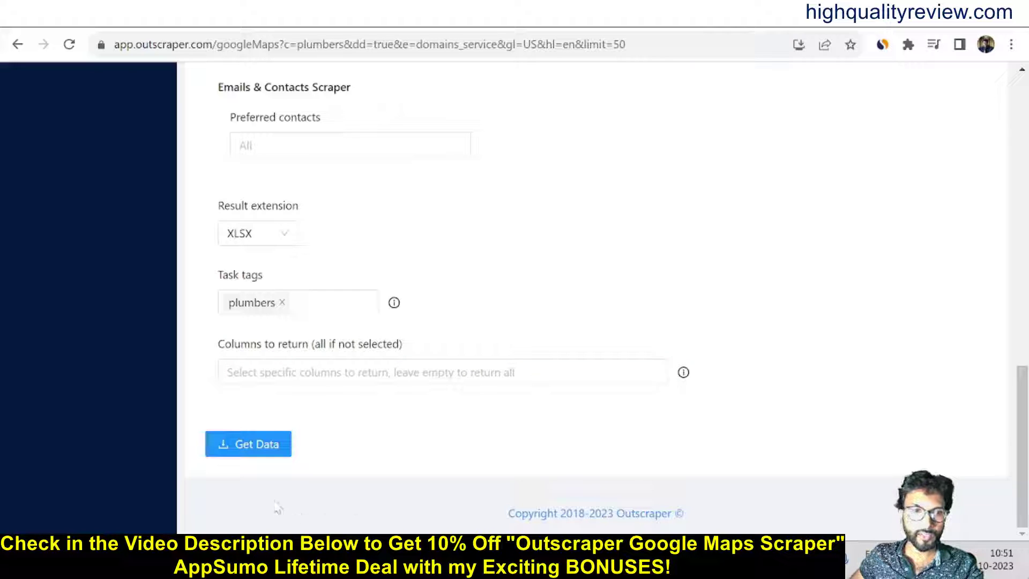
left_click(259, 453)
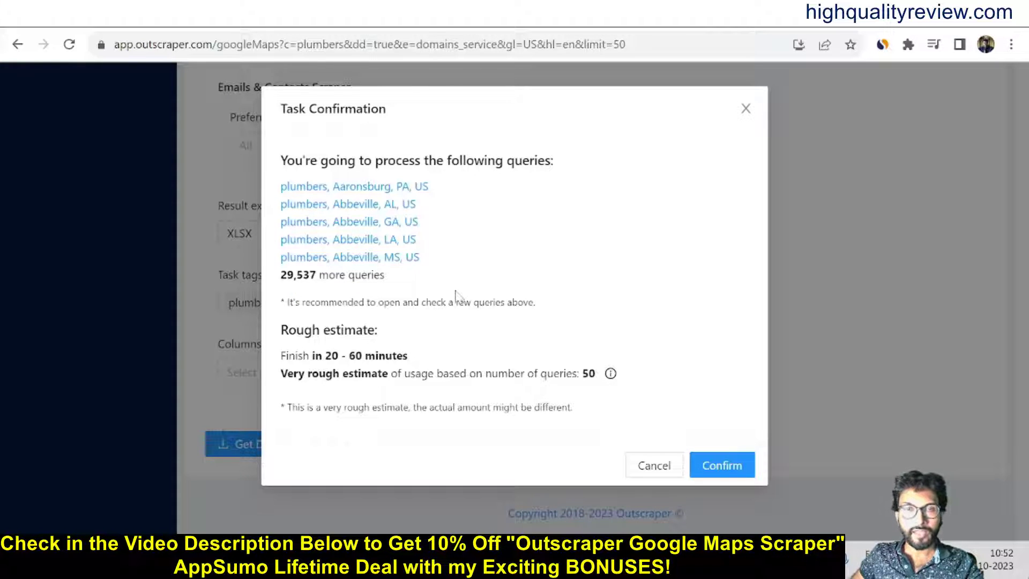
left_click(720, 470)
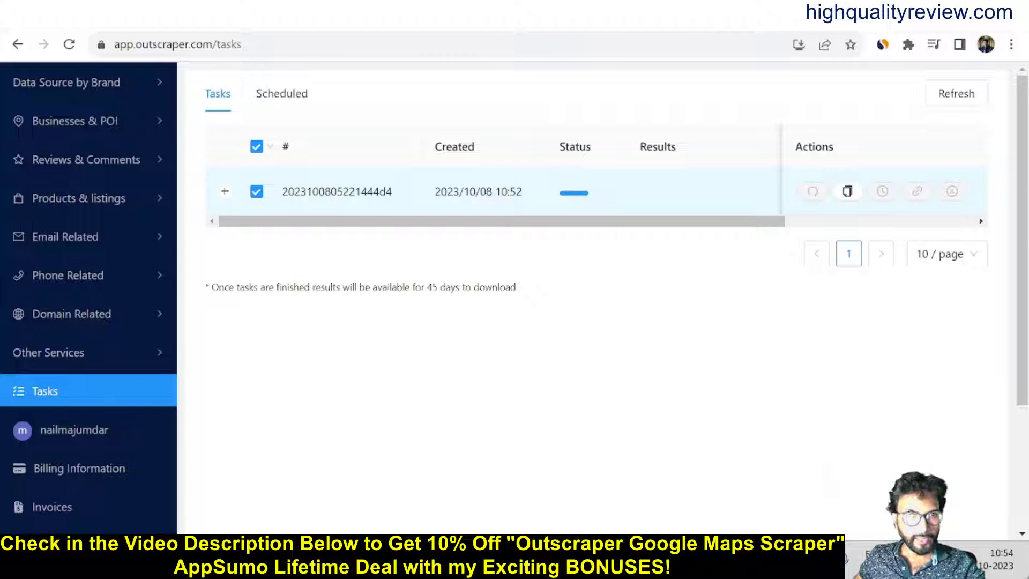
Read the note on how long finished results remain available and refresh the task list
left_click_drag(211, 288, 526, 291)
left_click(626, 369)
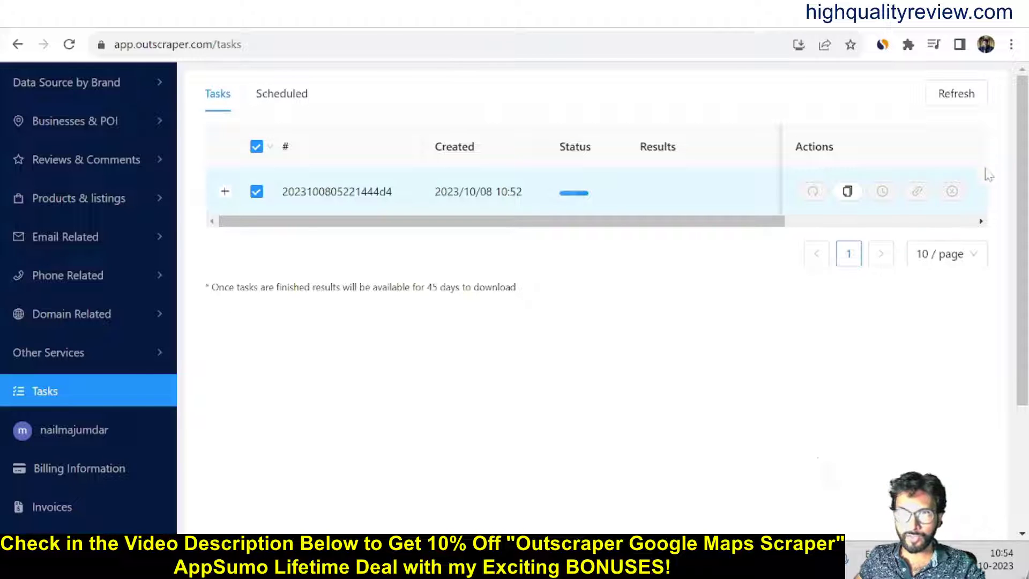
left_click(957, 96)
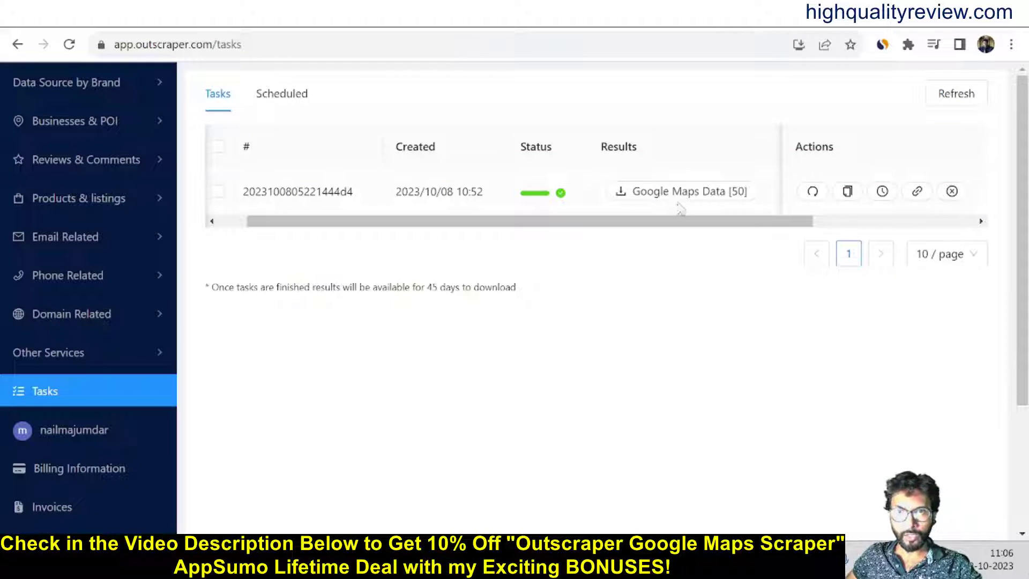
Download the finished task's Google Maps Data results and open the XLSX file, dismissing the Office activation notice
mouse_move(679, 196)
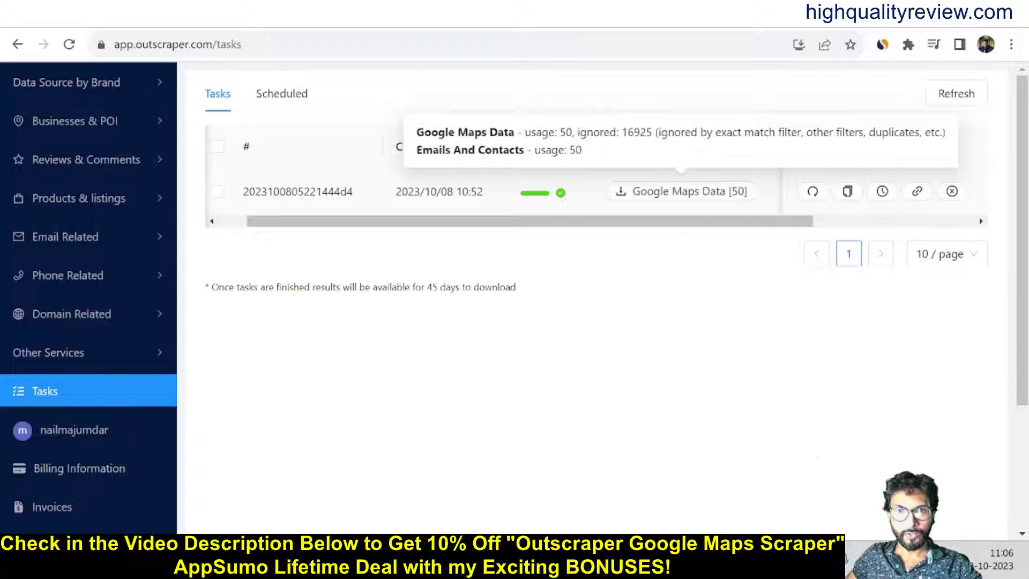
left_click_drag(621, 133, 652, 133)
left_click(675, 196)
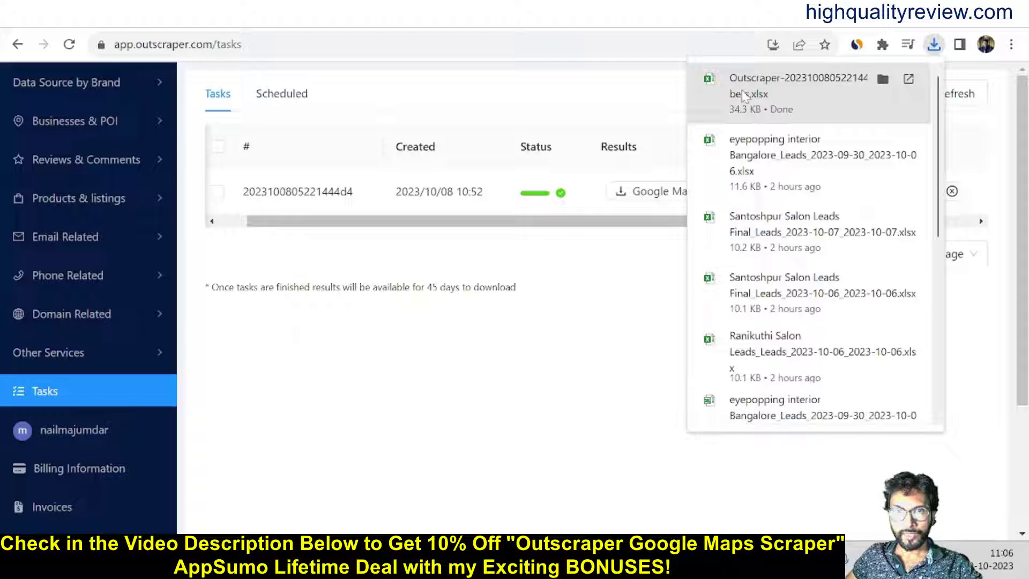
left_click(756, 95)
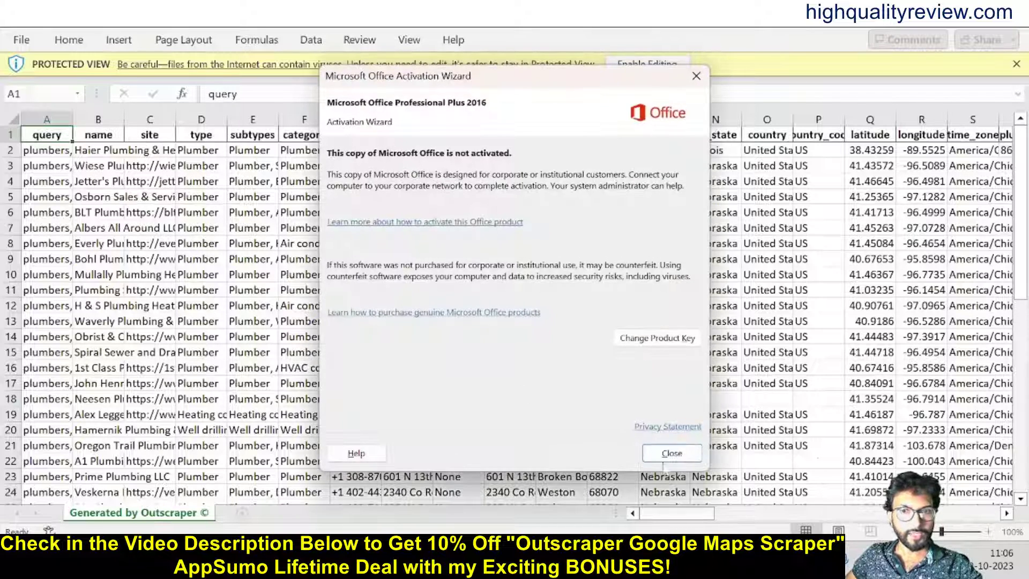
left_click(668, 451)
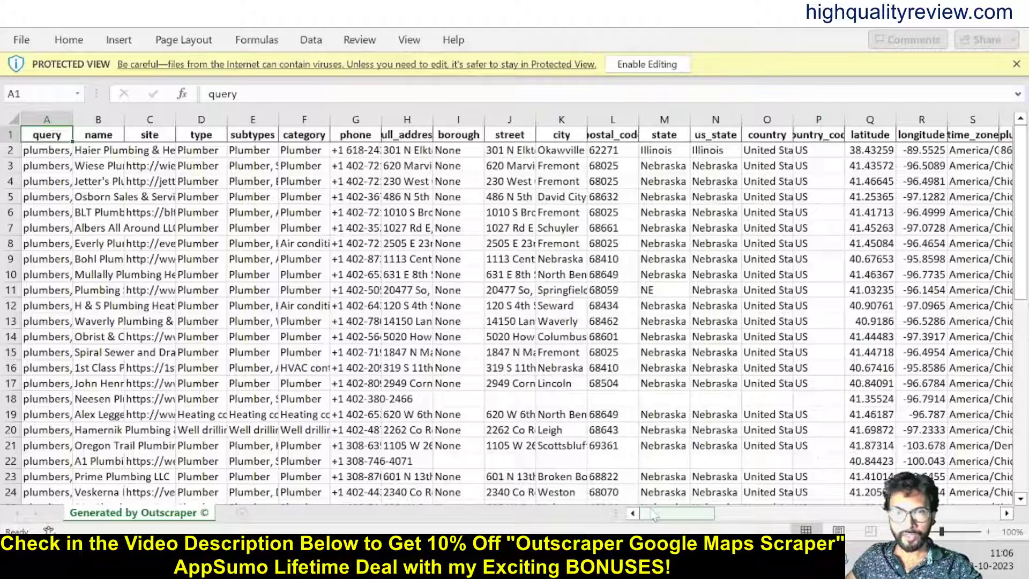
Examine the scraped email addresses in the email_1 column of the results spreadsheet
left_click_drag(668, 514, 845, 513)
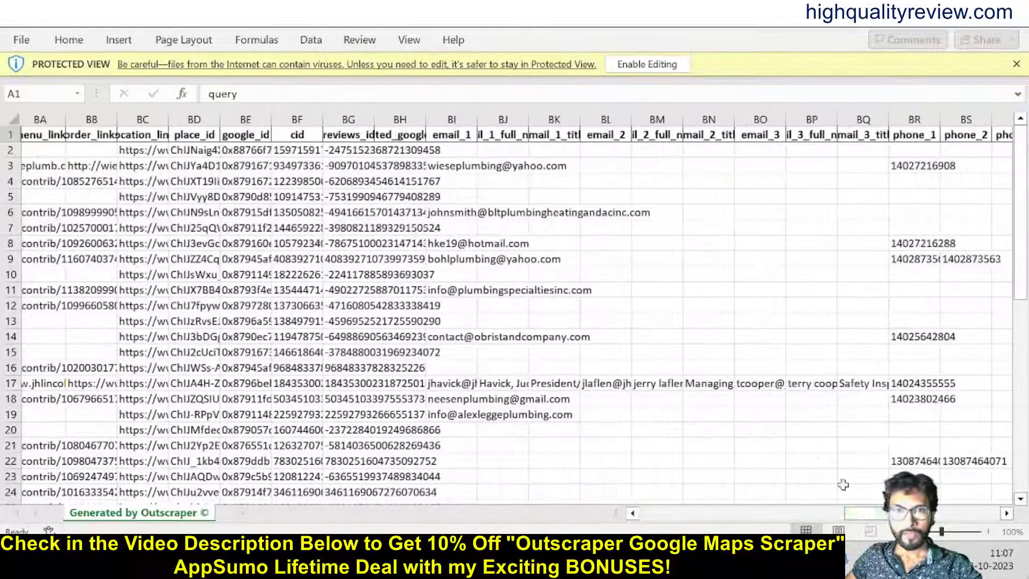
left_click(466, 166)
left_click(460, 212)
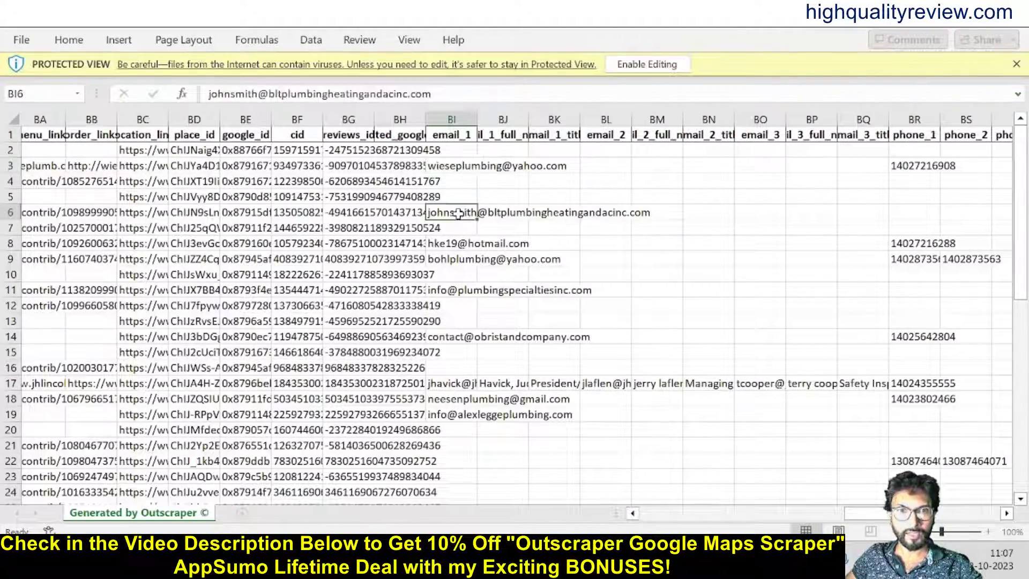
left_click(450, 244)
left_click(449, 260)
left_click(448, 289)
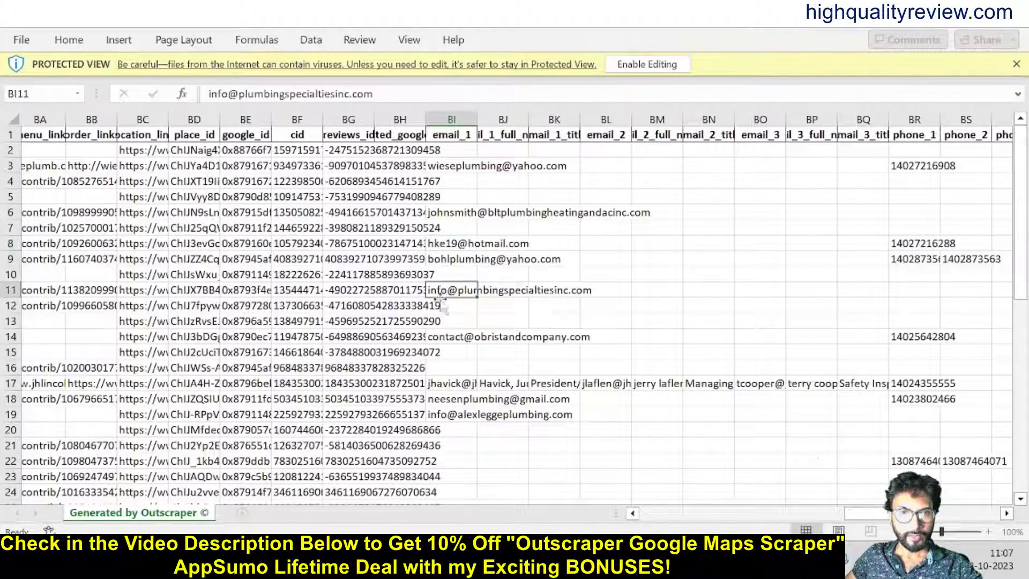
Examine the scraped phone numbers in several rows of the phone_1 column of the results spreadsheet
left_click(914, 336)
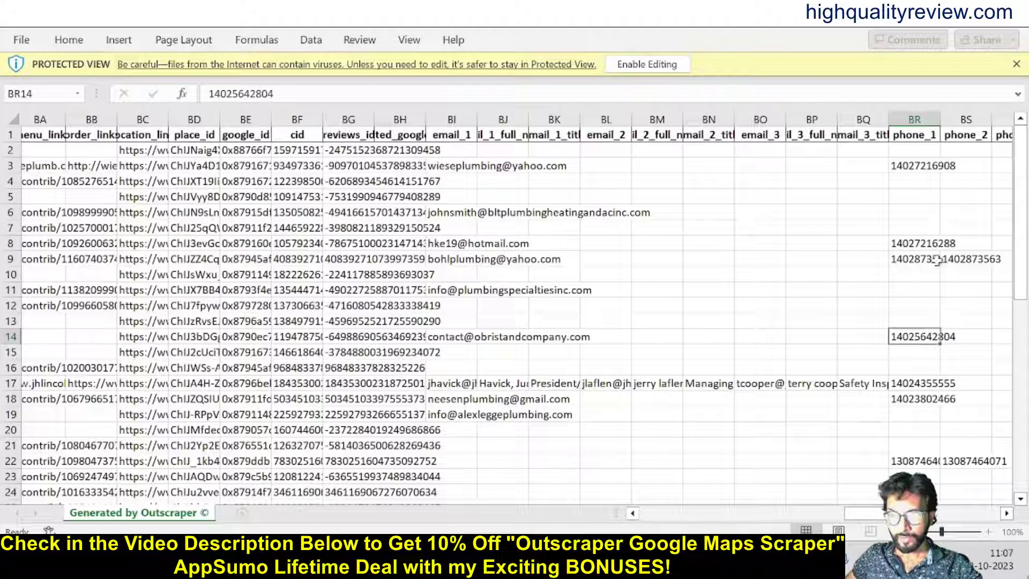
left_click(911, 168)
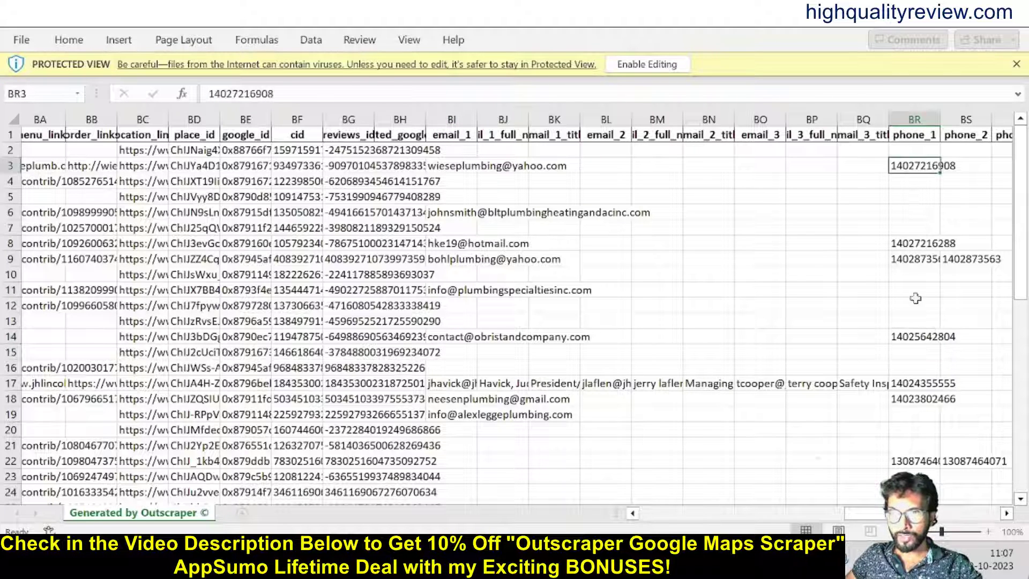
left_click(915, 247)
left_click(915, 260)
left_click(911, 337)
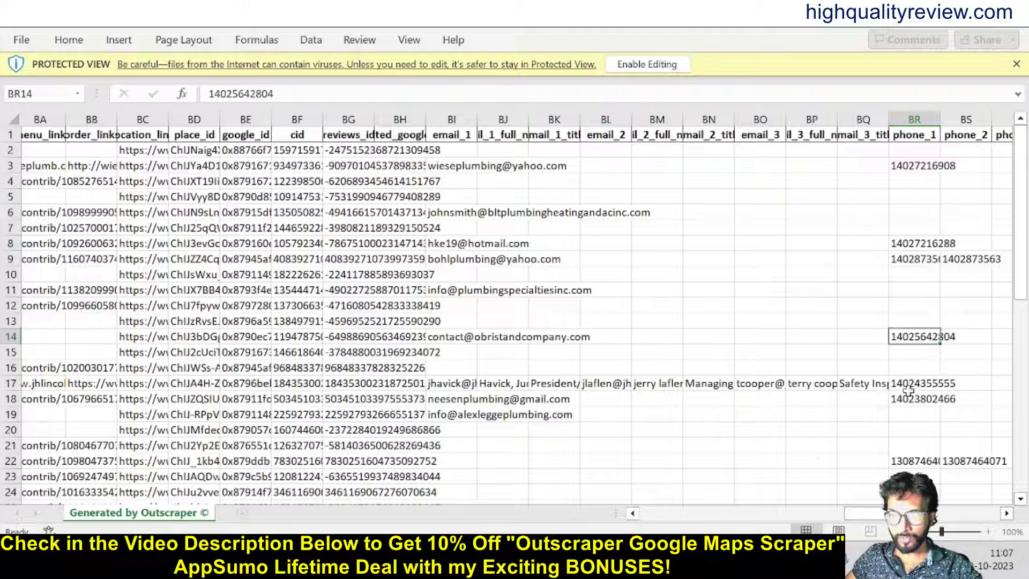
left_click(907, 387)
left_click(905, 398)
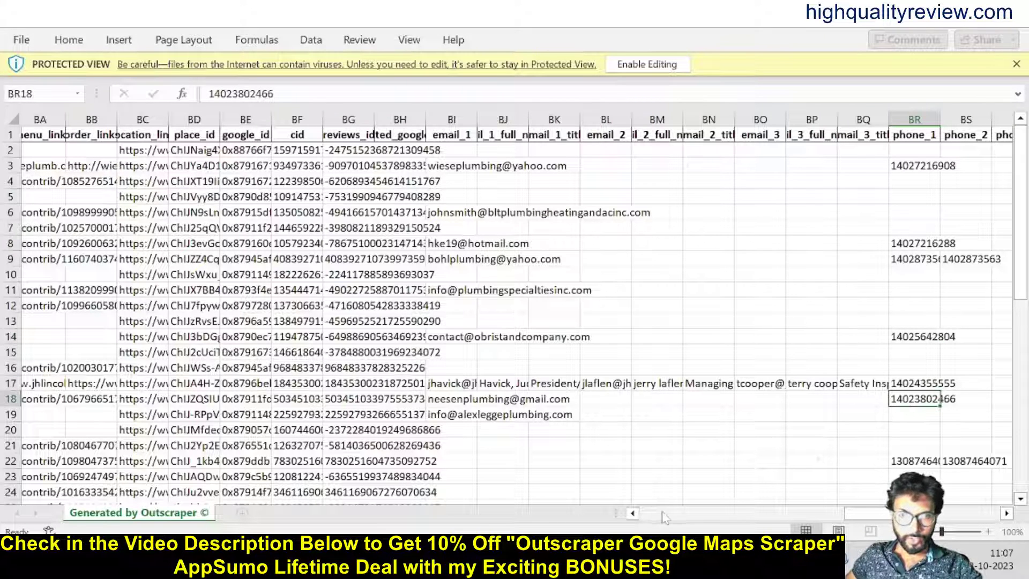
Review the business detail columns that precede the email and phone columns, including owner, verification, logo and working hours
left_click(634, 514)
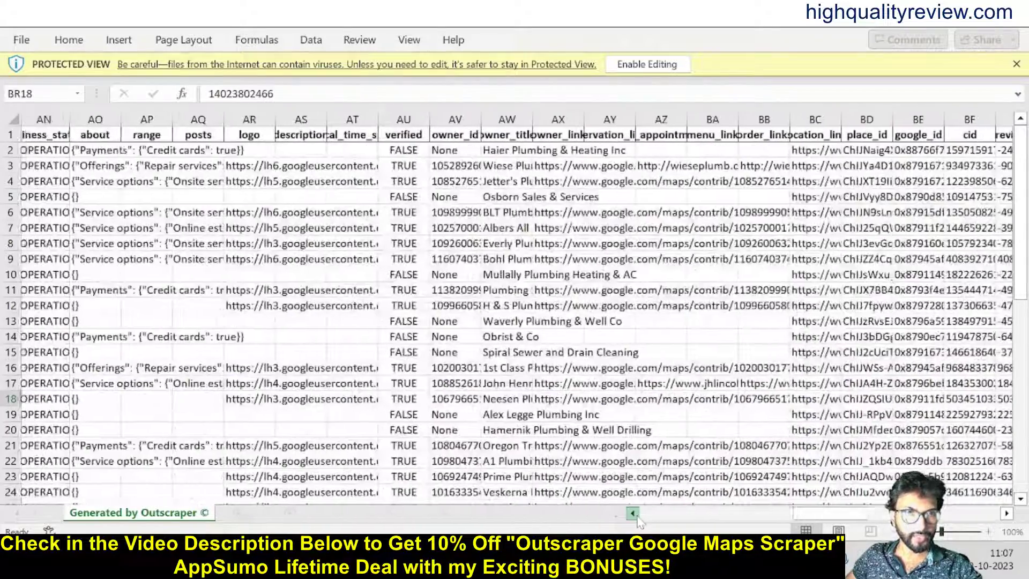
left_click_drag(636, 517, 636, 517)
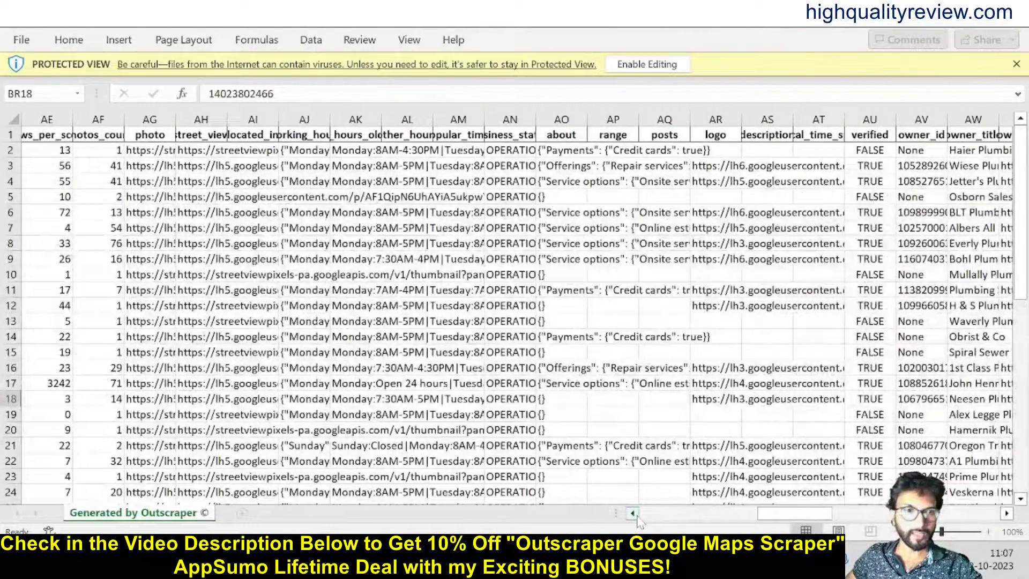